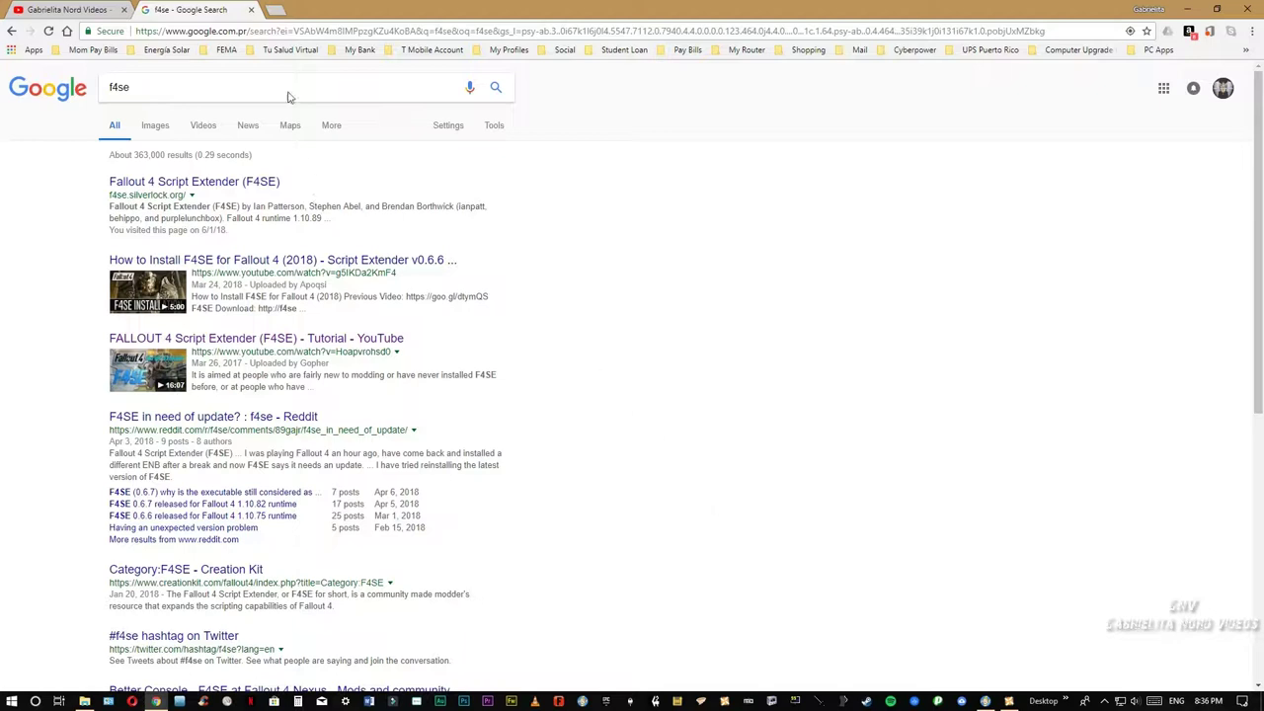
- Open the Fallout 4 Script Extender site from the search results and save its 7z archive f4se_0_06_09 to Downloads
click(170, 96)
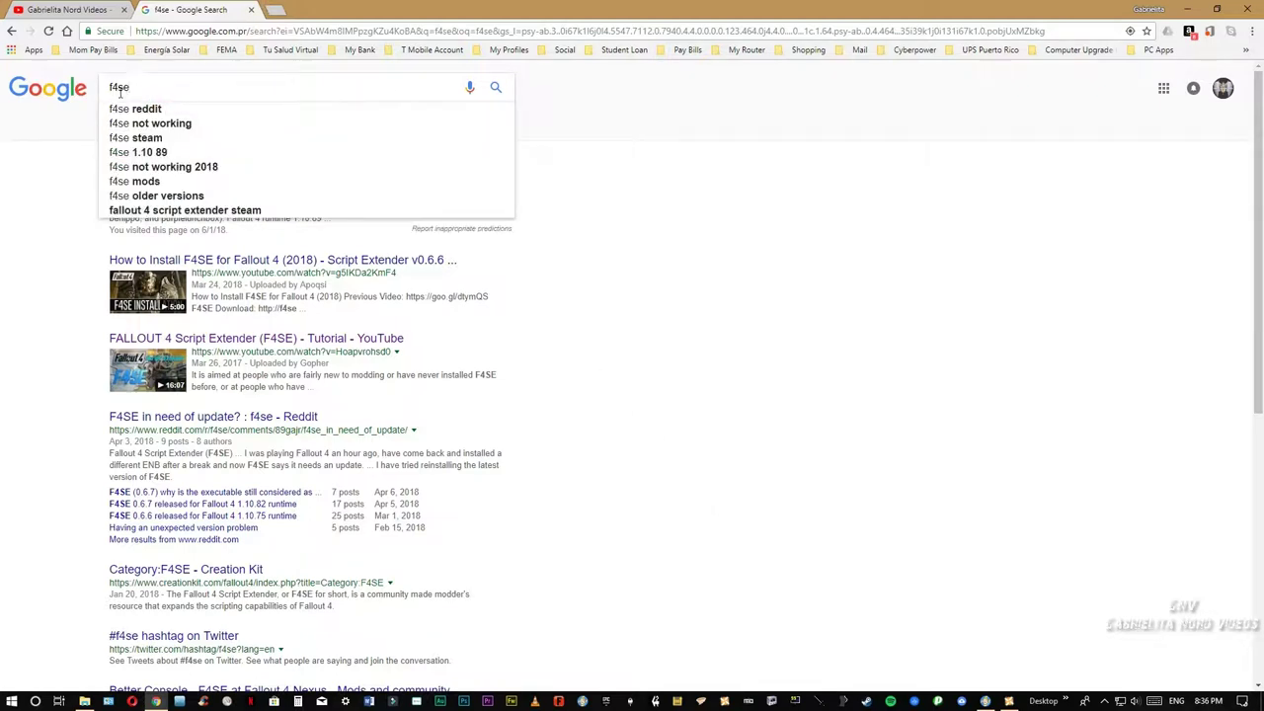
click(710, 115)
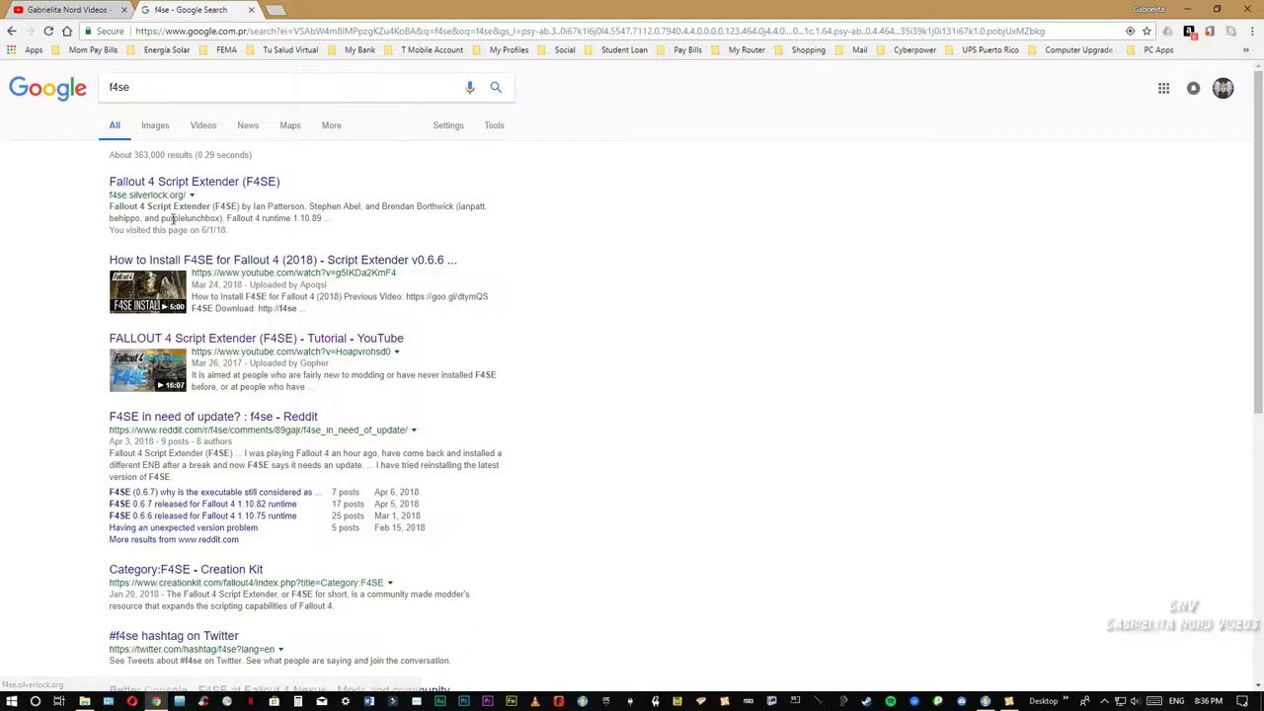
click(243, 184)
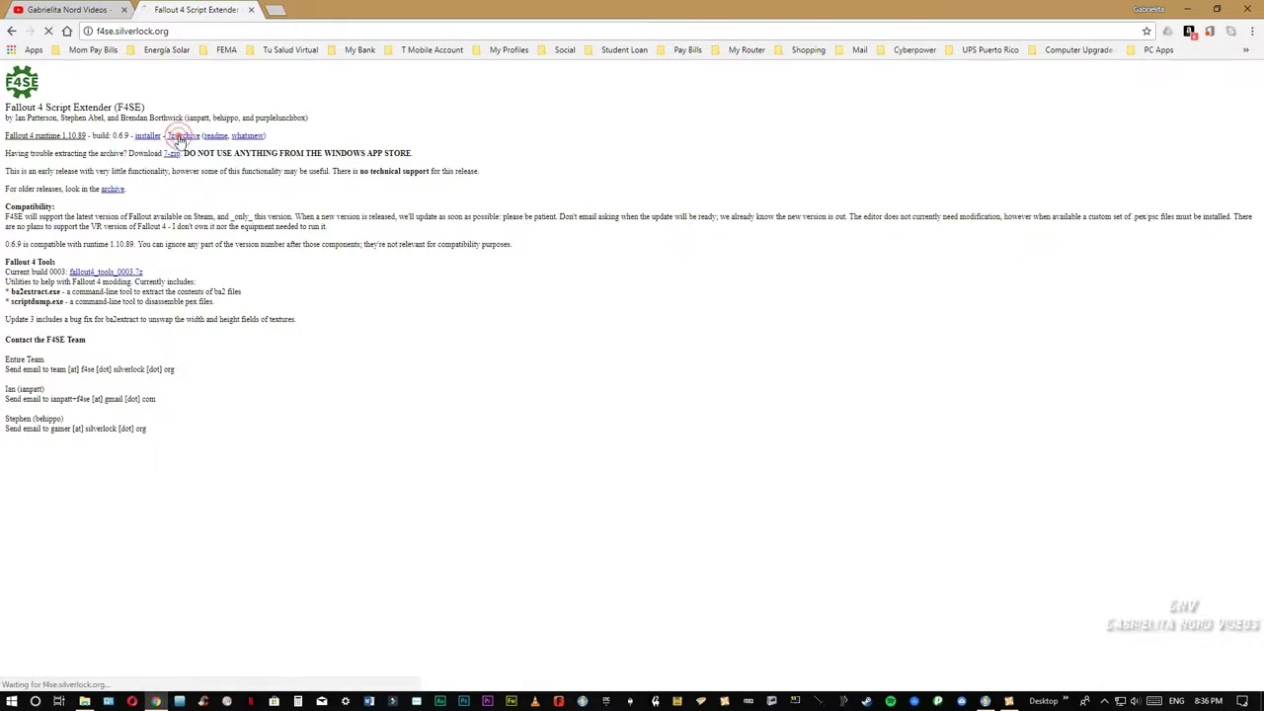
click(176, 136)
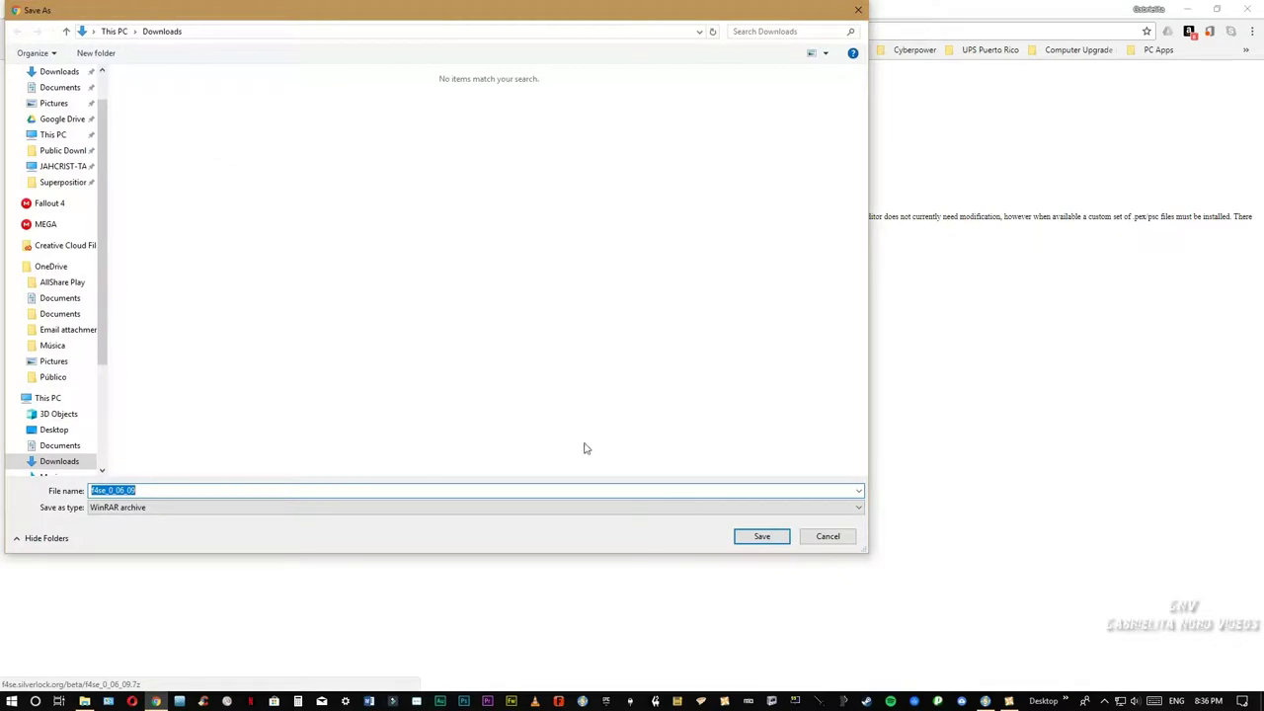
click(767, 538)
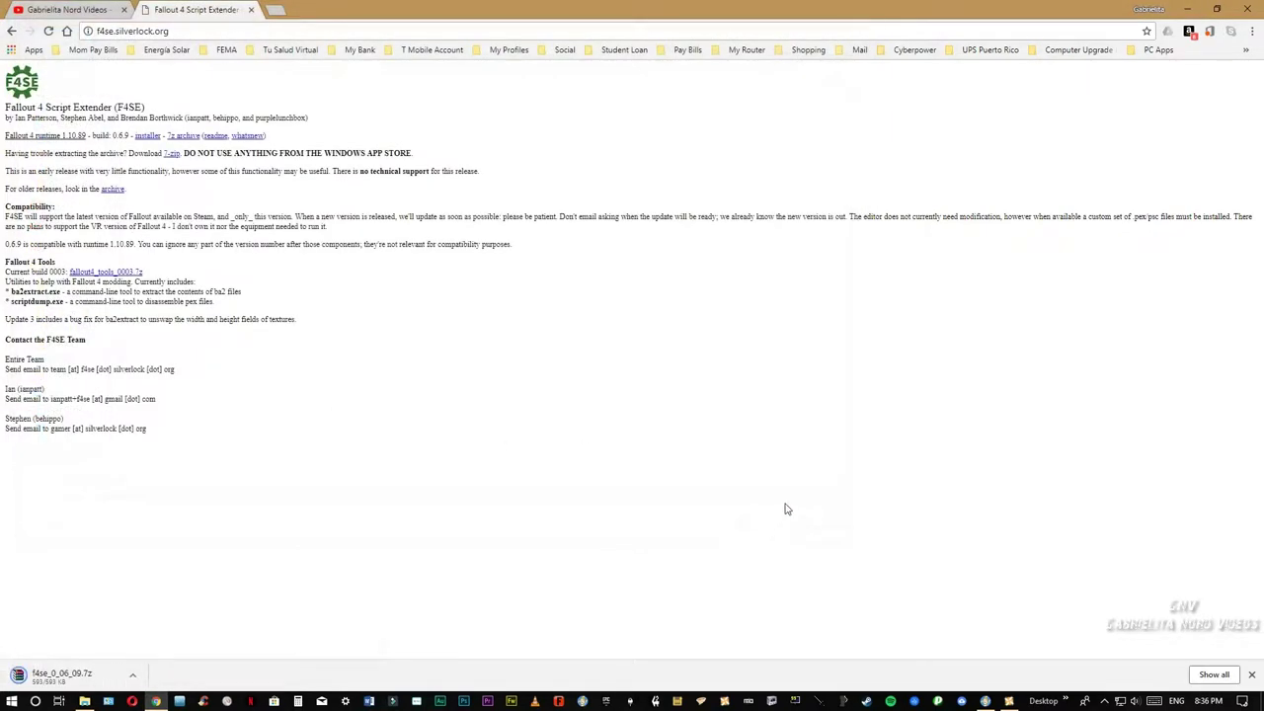
click(1190, 10)
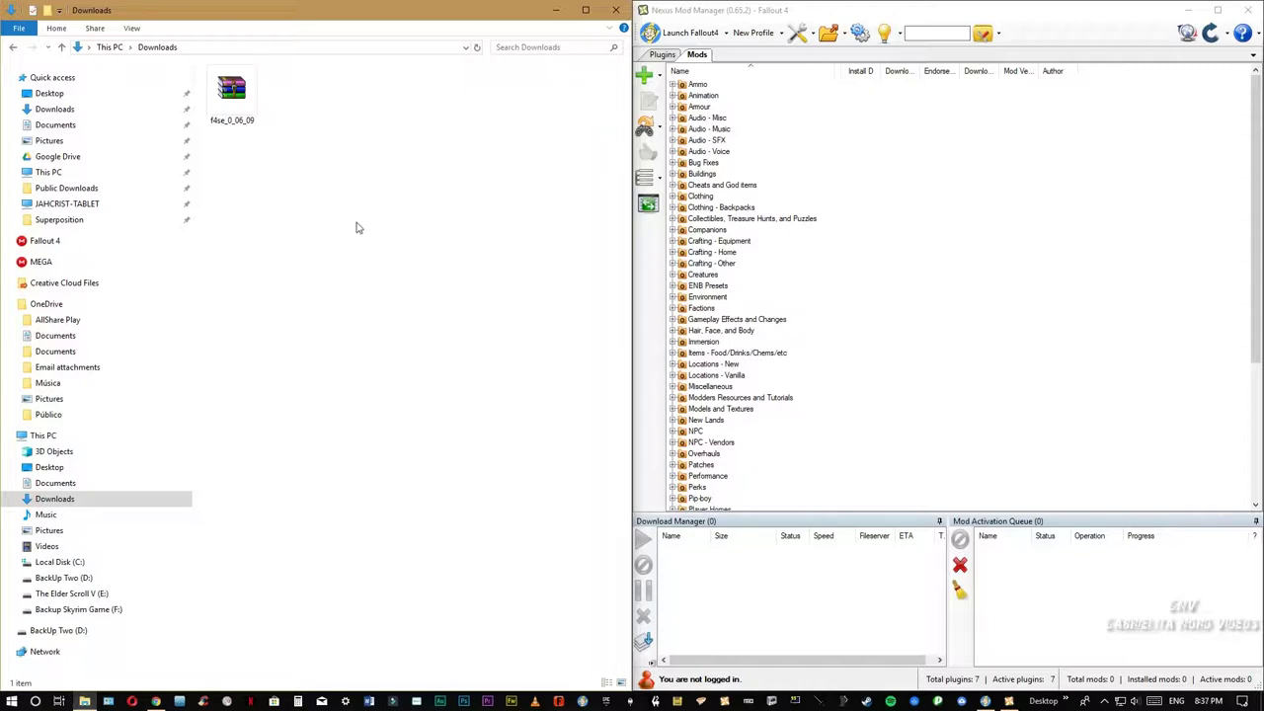
- Extract the downloaded archive into its own f4se_0_06_09 folder and open the nested f4se_0_06_09 folder inside it
click(232, 99)
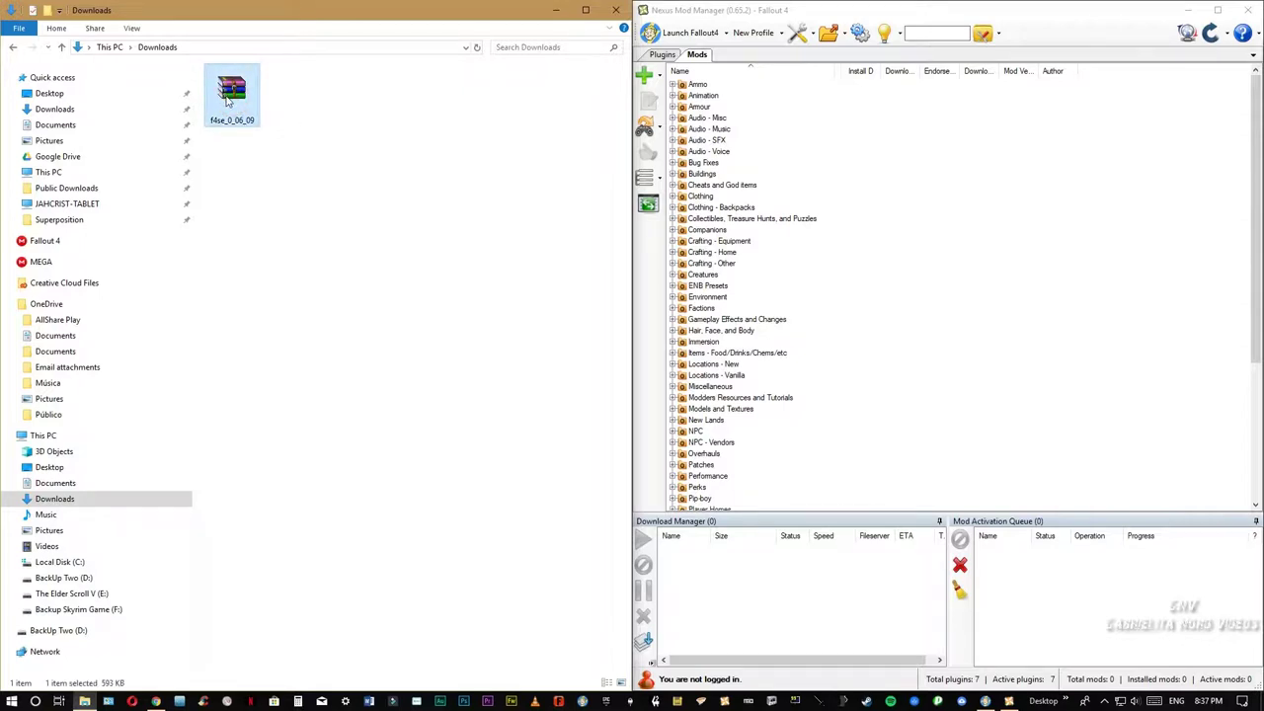
right_click(229, 99)
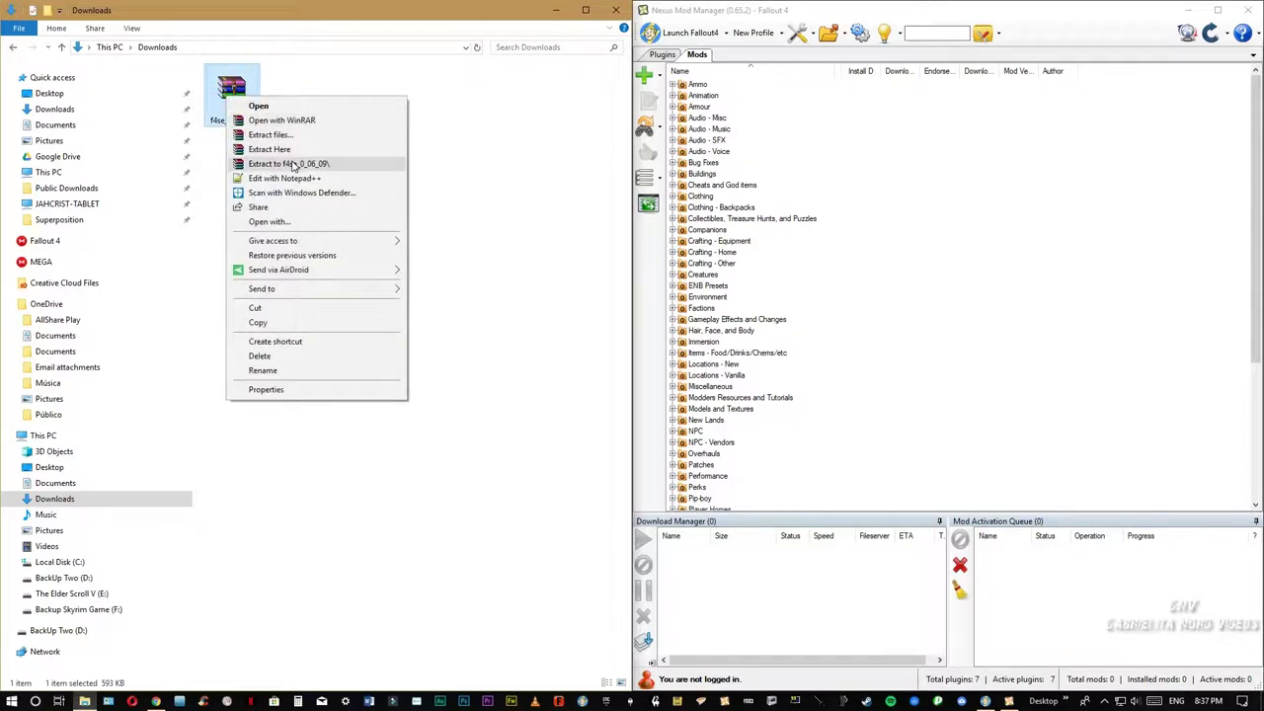
click(292, 164)
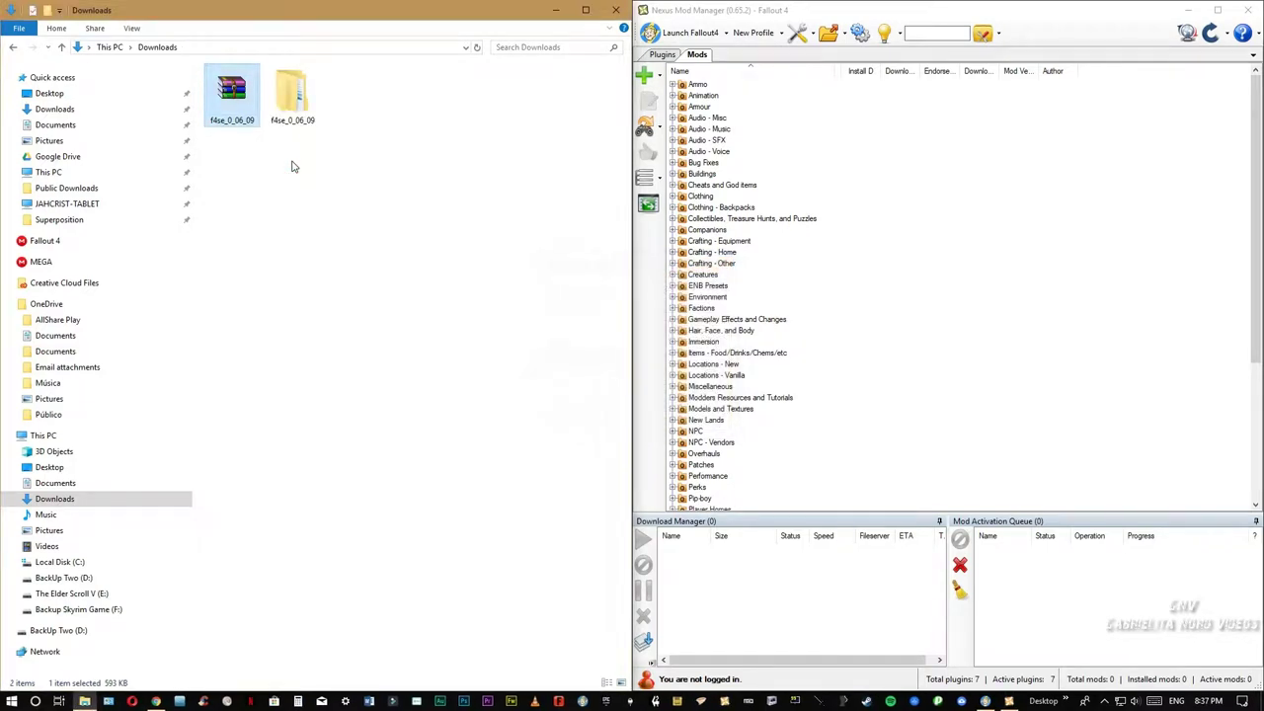
click(290, 102)
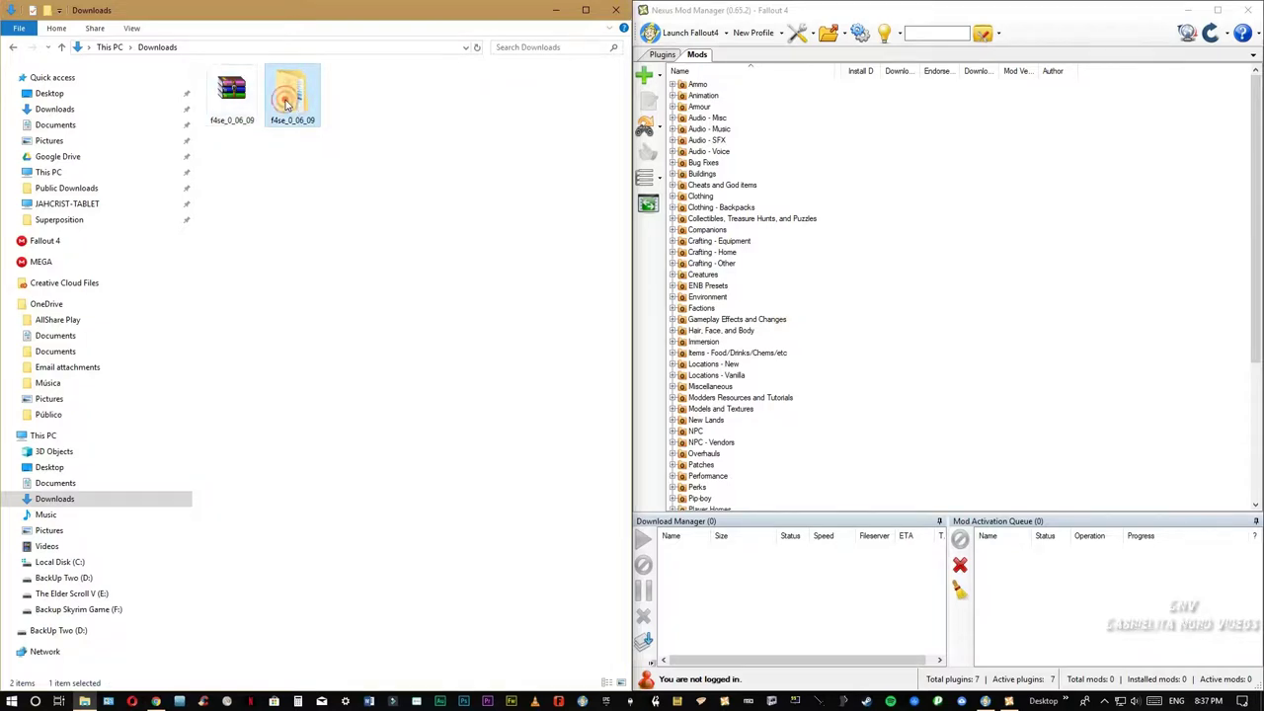
double_click(286, 103)
double_click(243, 87)
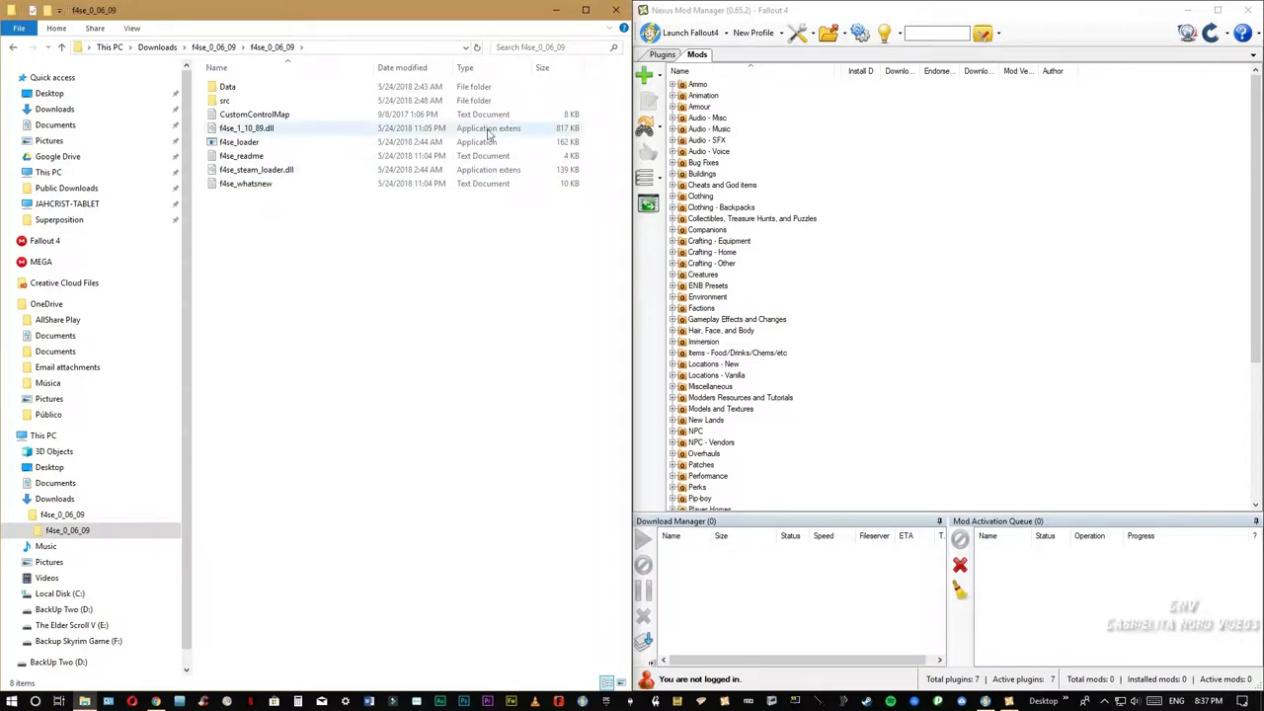
- Open the Fallout 4 game folder and copy the six loose F4SE files into it, leaving out Data and src
click(845, 36)
click(845, 49)
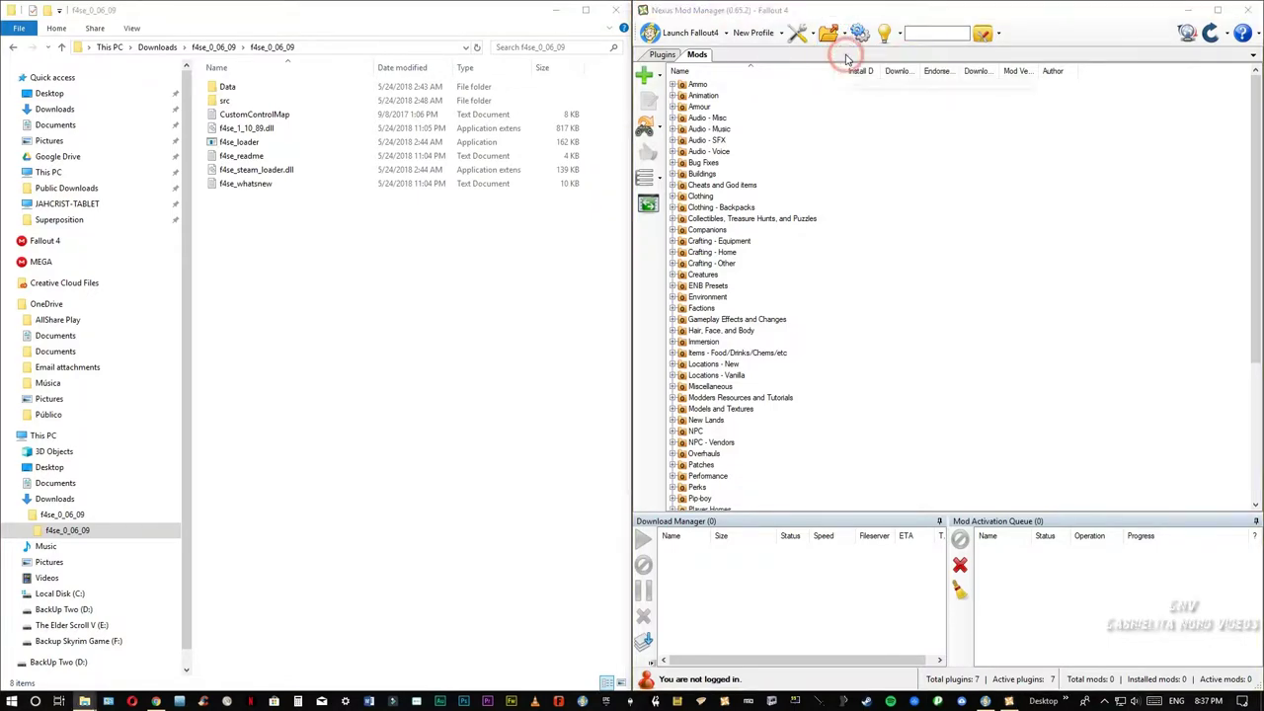
drag(762, 128, 1259, 131)
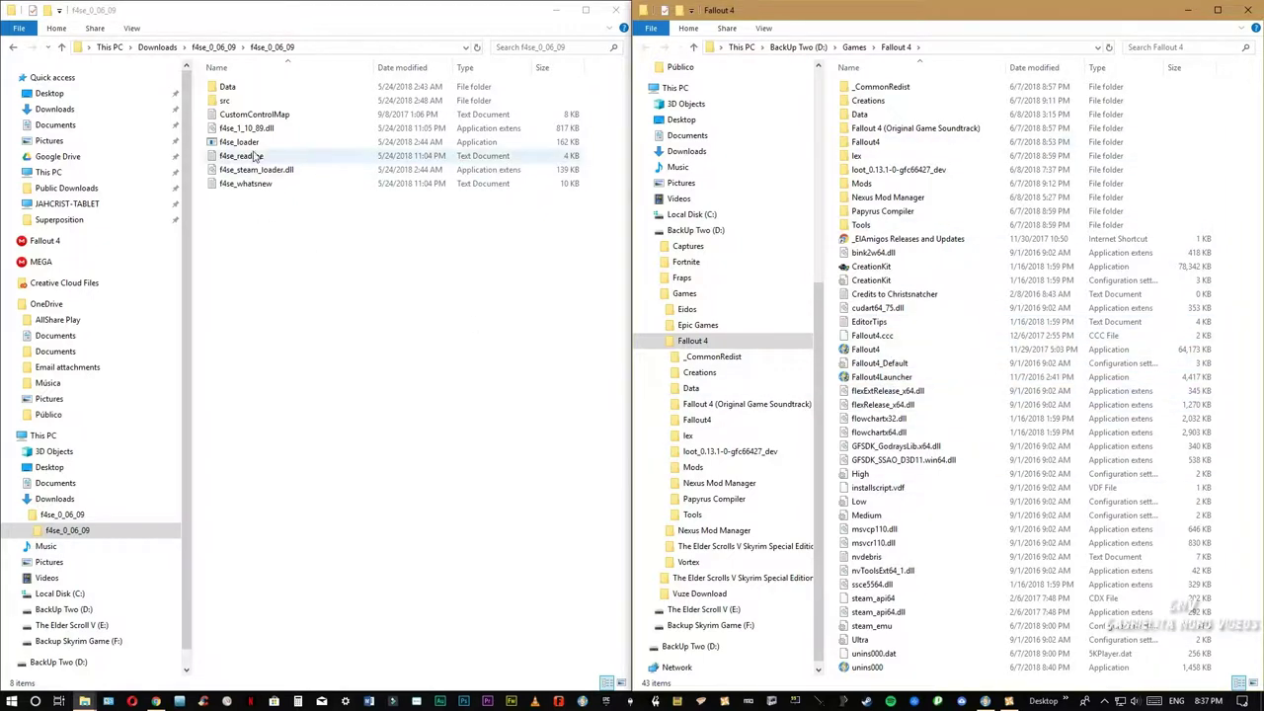
drag(299, 205, 232, 118)
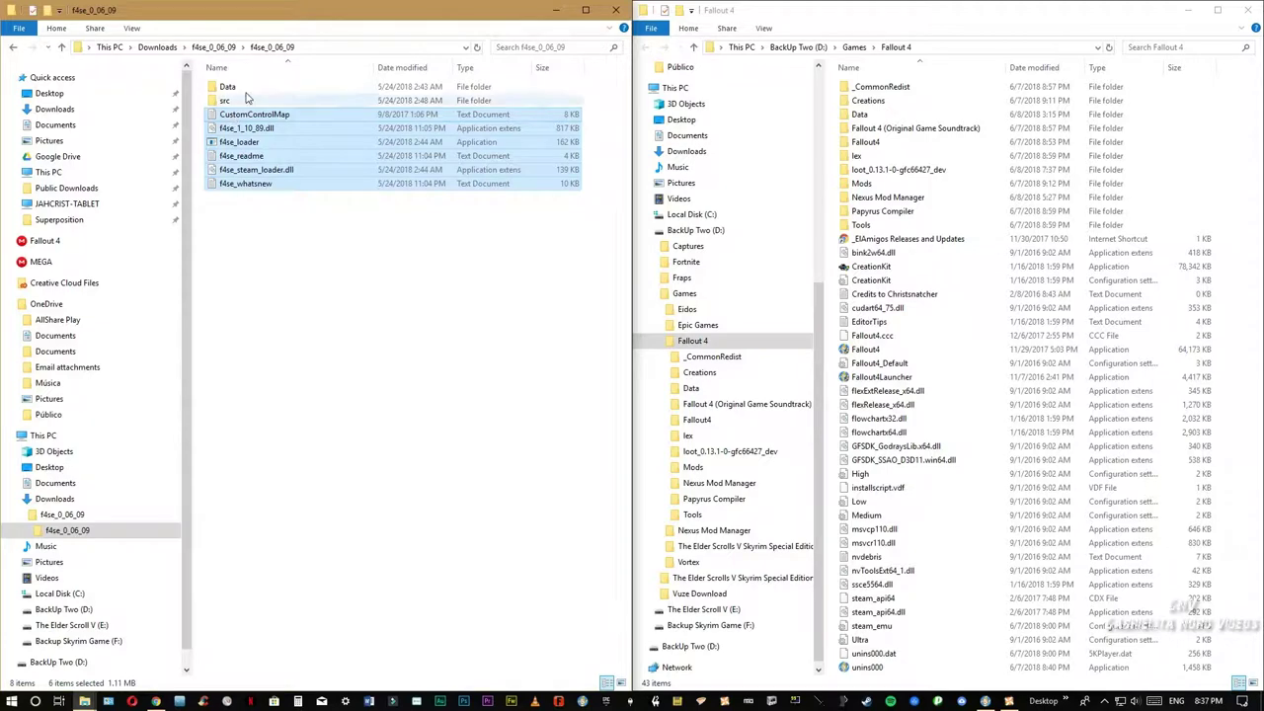
drag(235, 119, 929, 484)
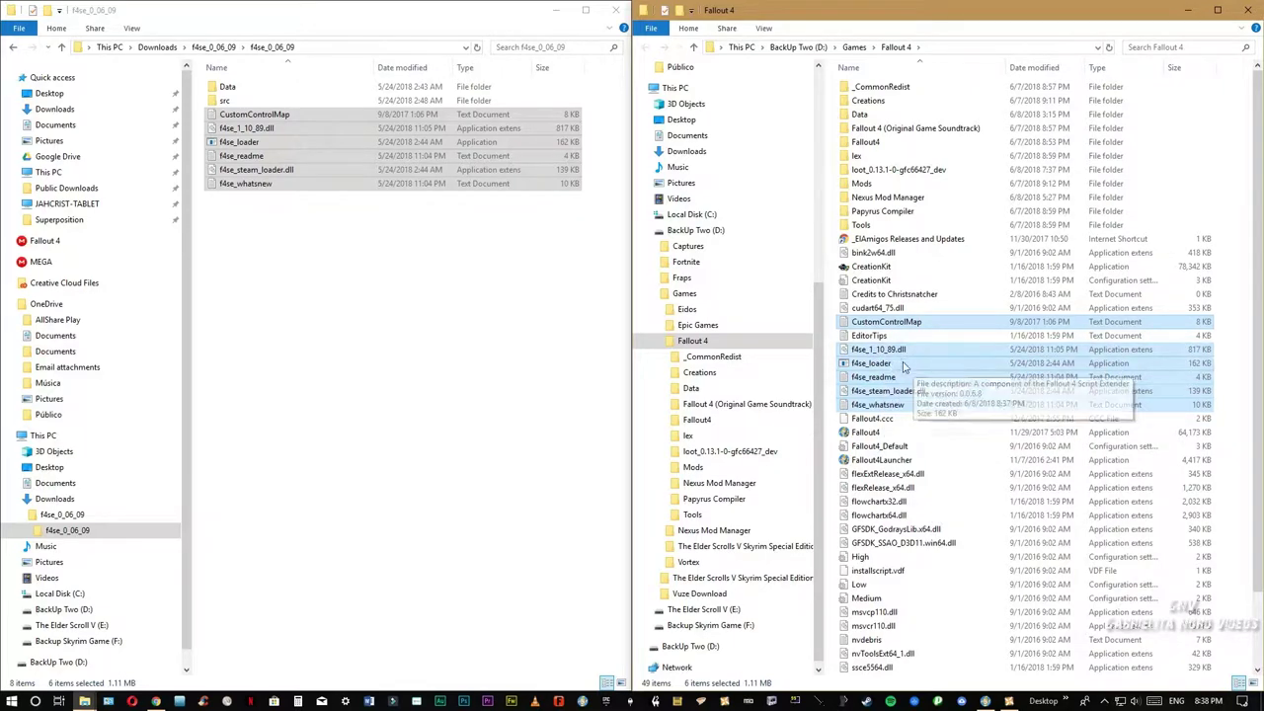
click(1188, 11)
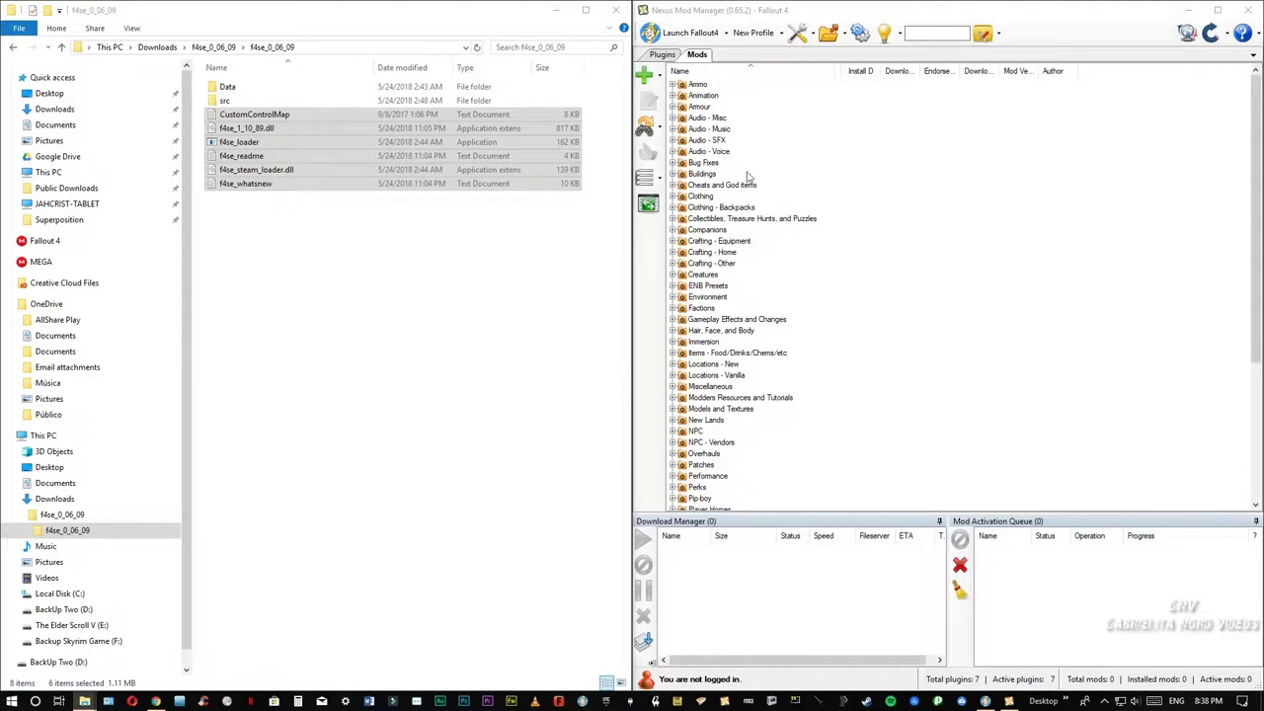
- Compress the extracted Data folder into a RAR archive named f4se
click(284, 207)
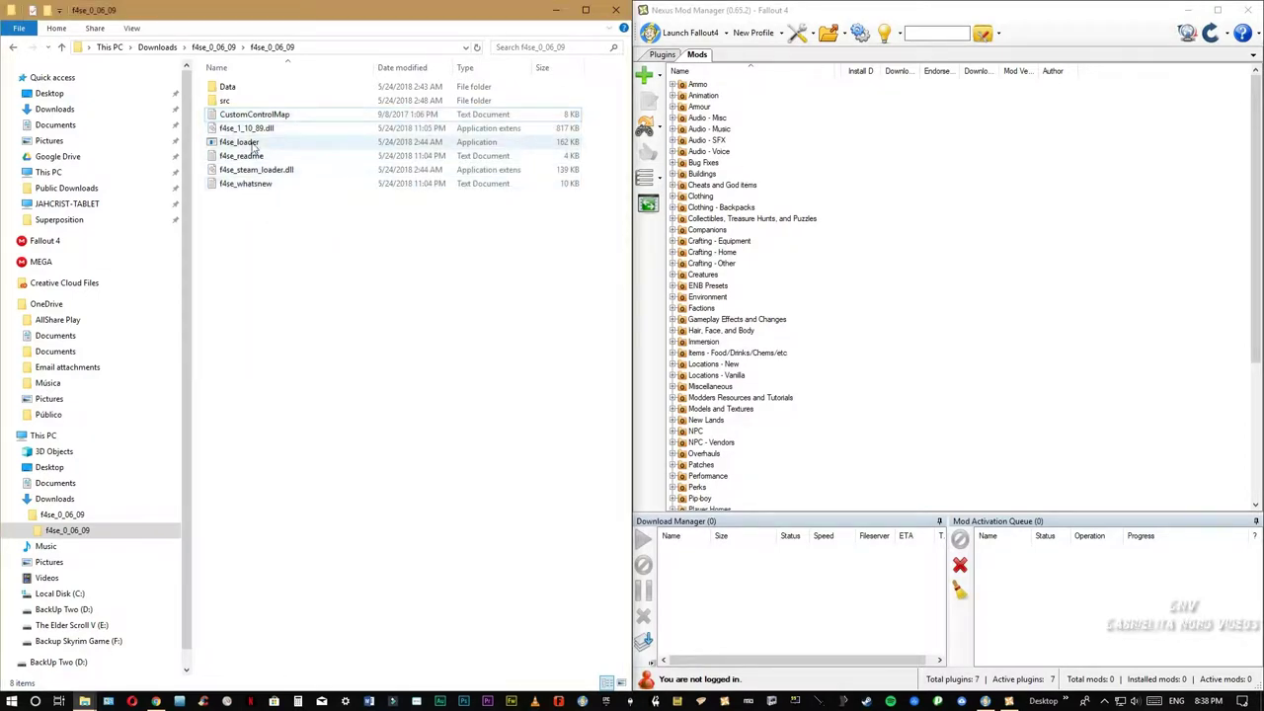
click(234, 91)
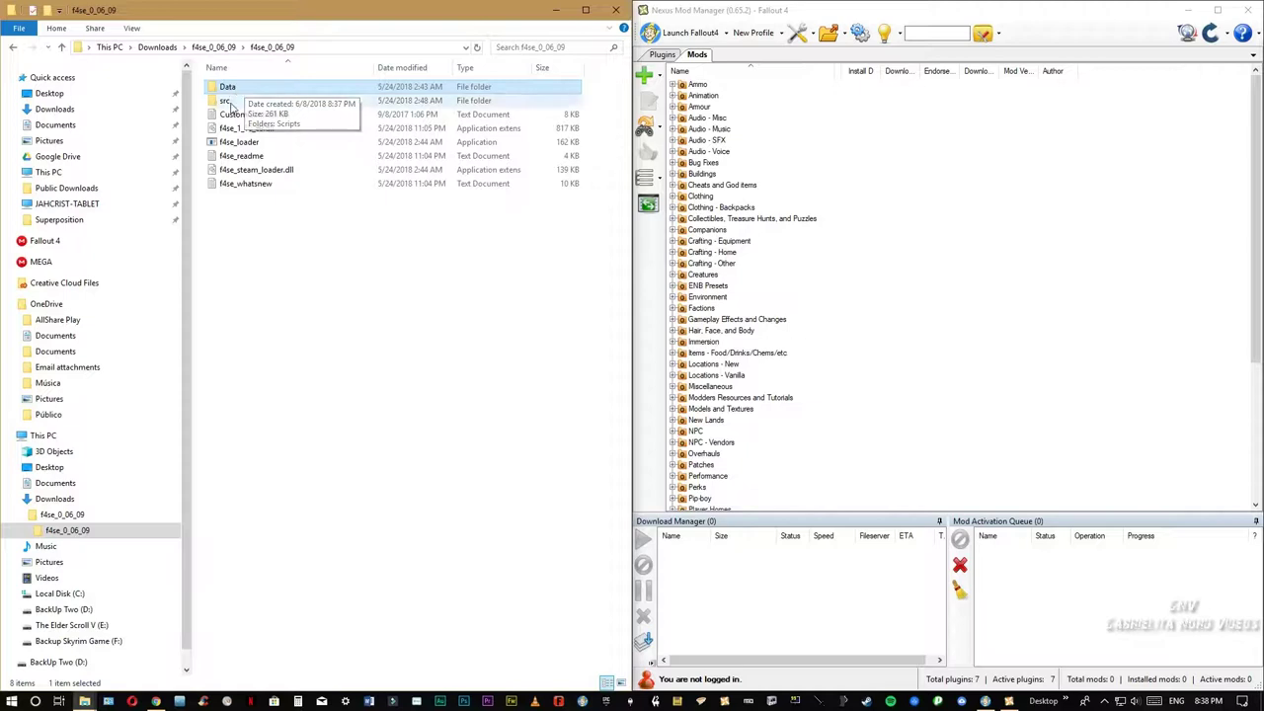
click(235, 105)
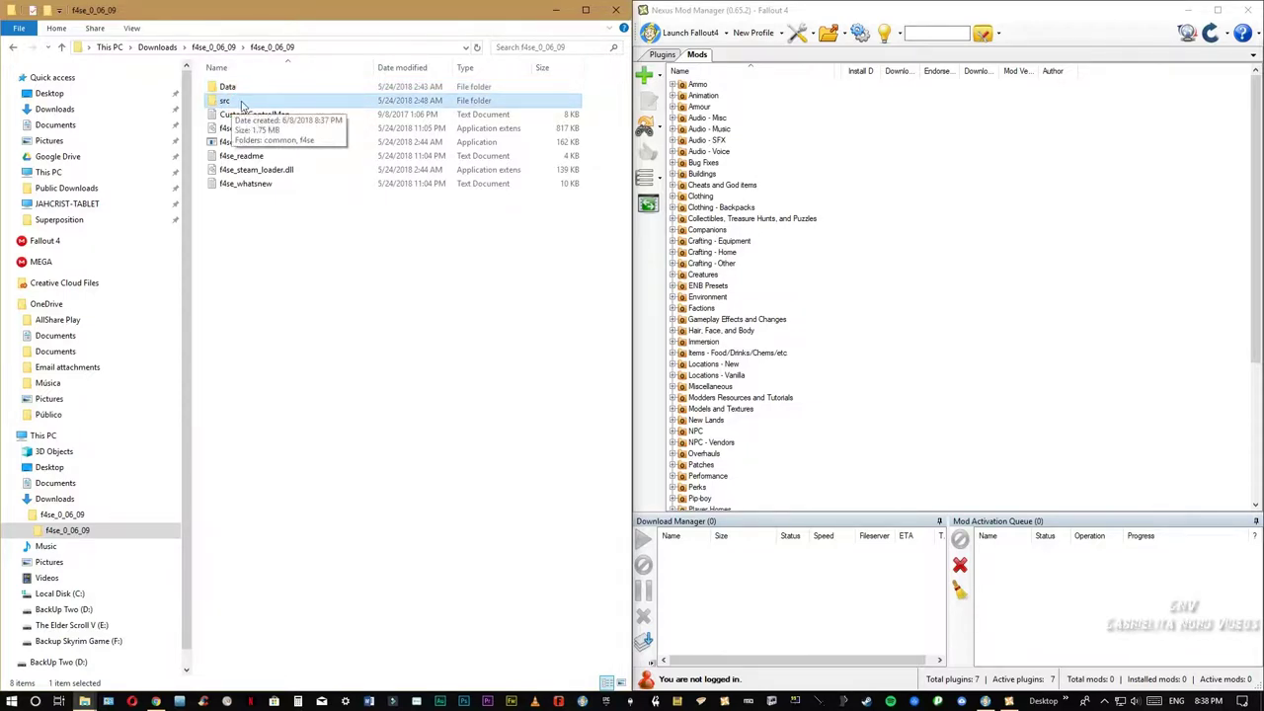
click(237, 89)
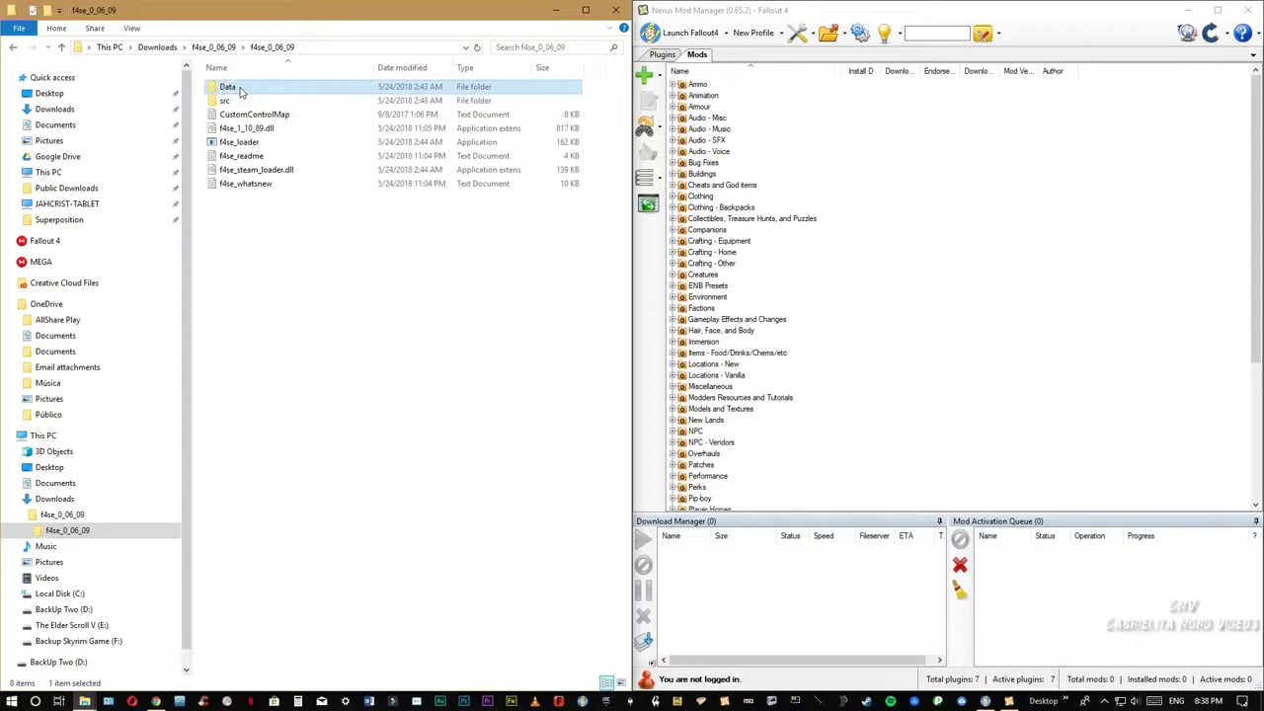
right_click(237, 90)
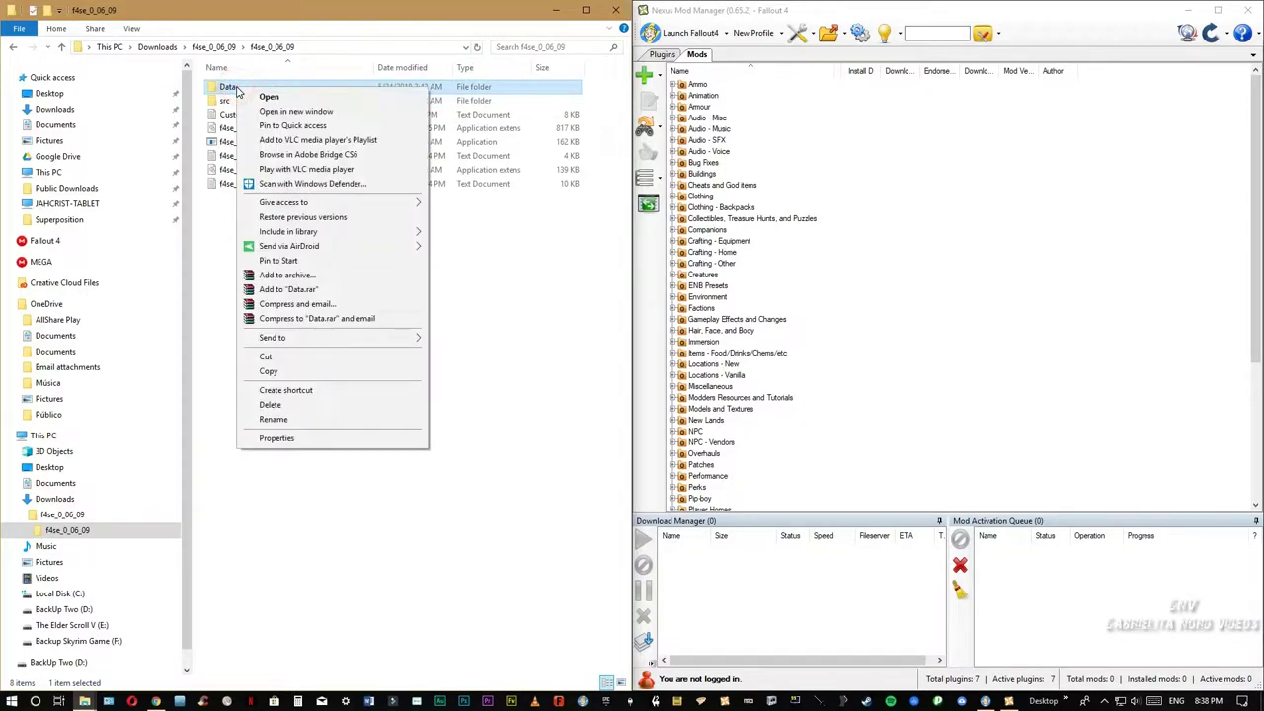
click(287, 274)
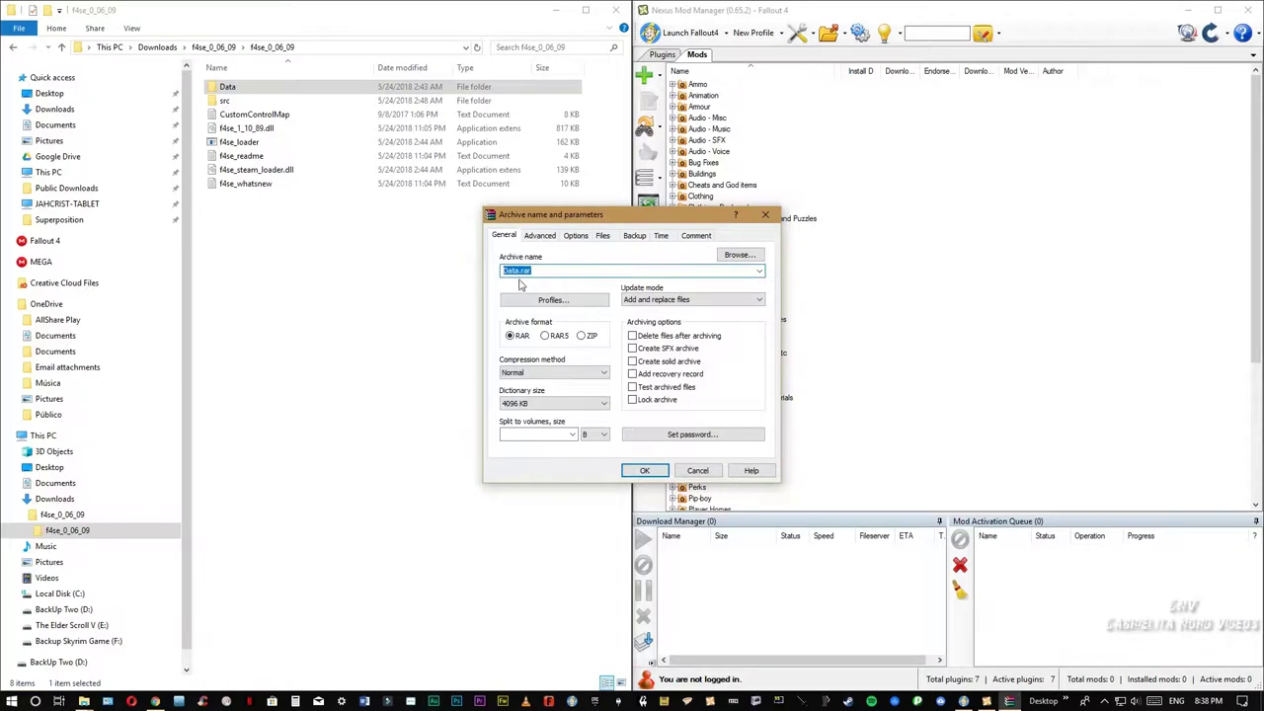
drag(519, 275, 504, 276)
text(f4se)
click(645, 471)
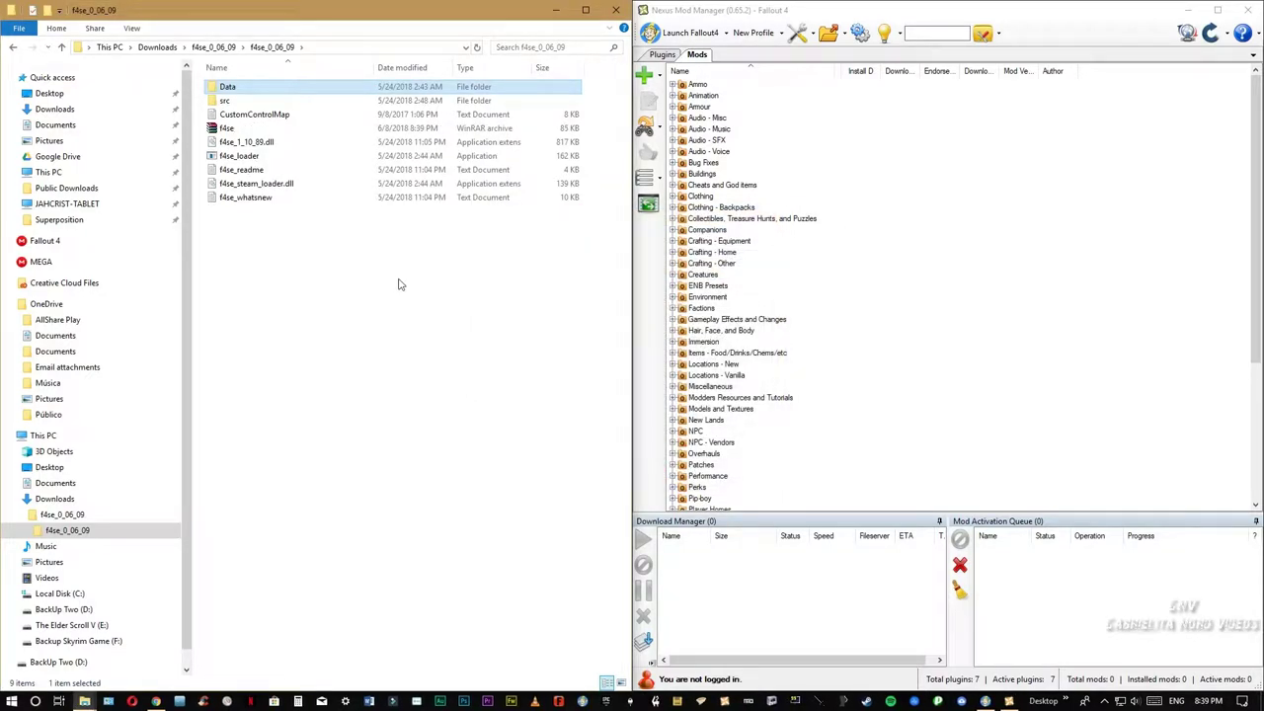
- Add the f4se archive to the Nexus Mod Manager mod list
click(225, 132)
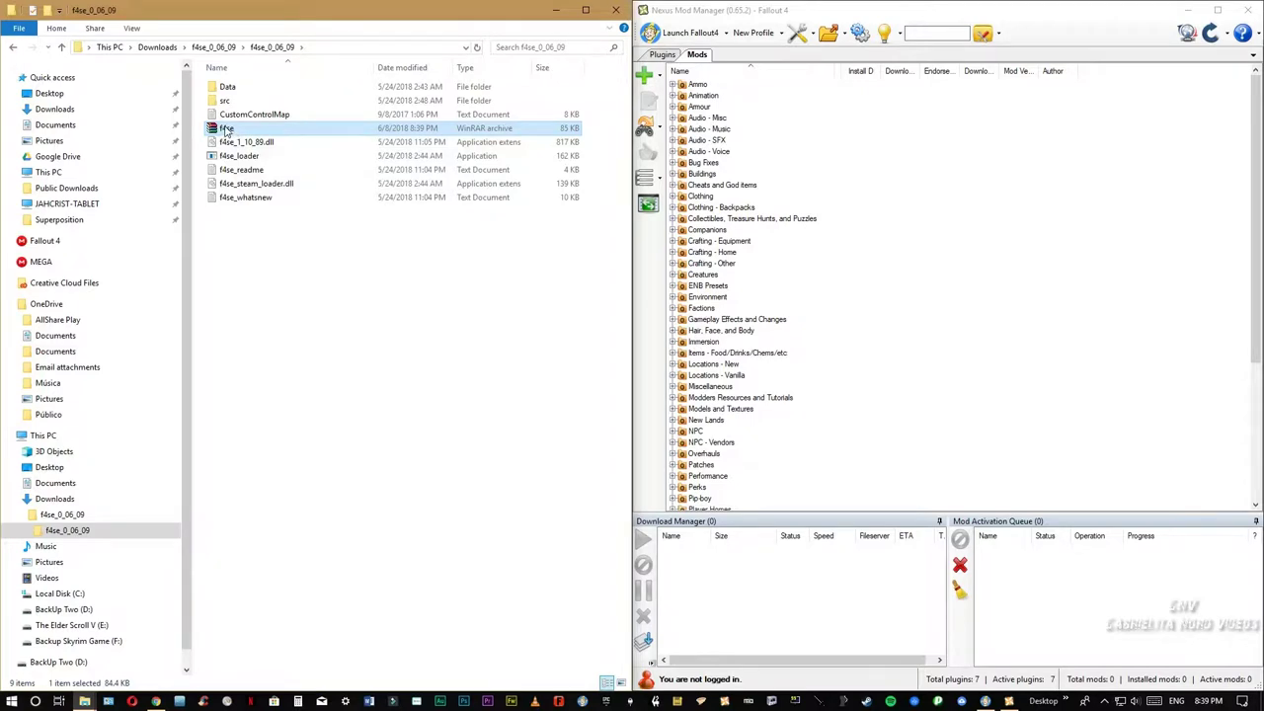
drag(226, 132, 718, 255)
click(874, 264)
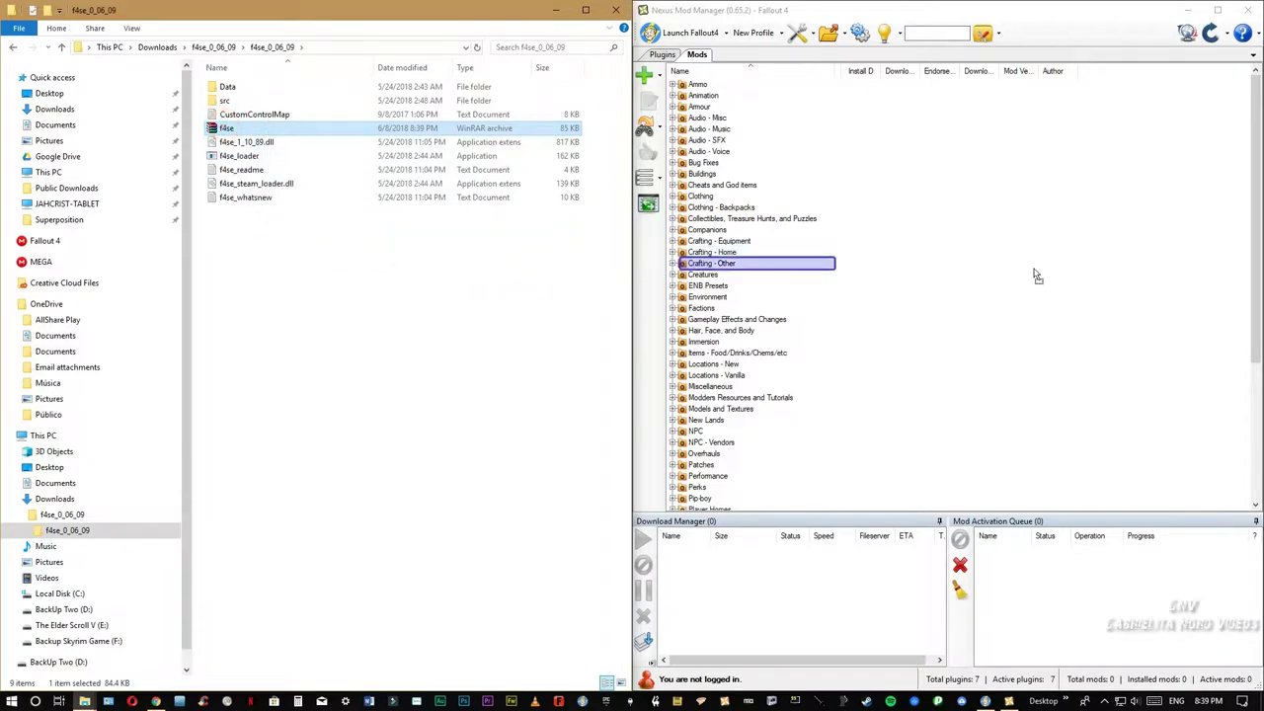
key(Up)
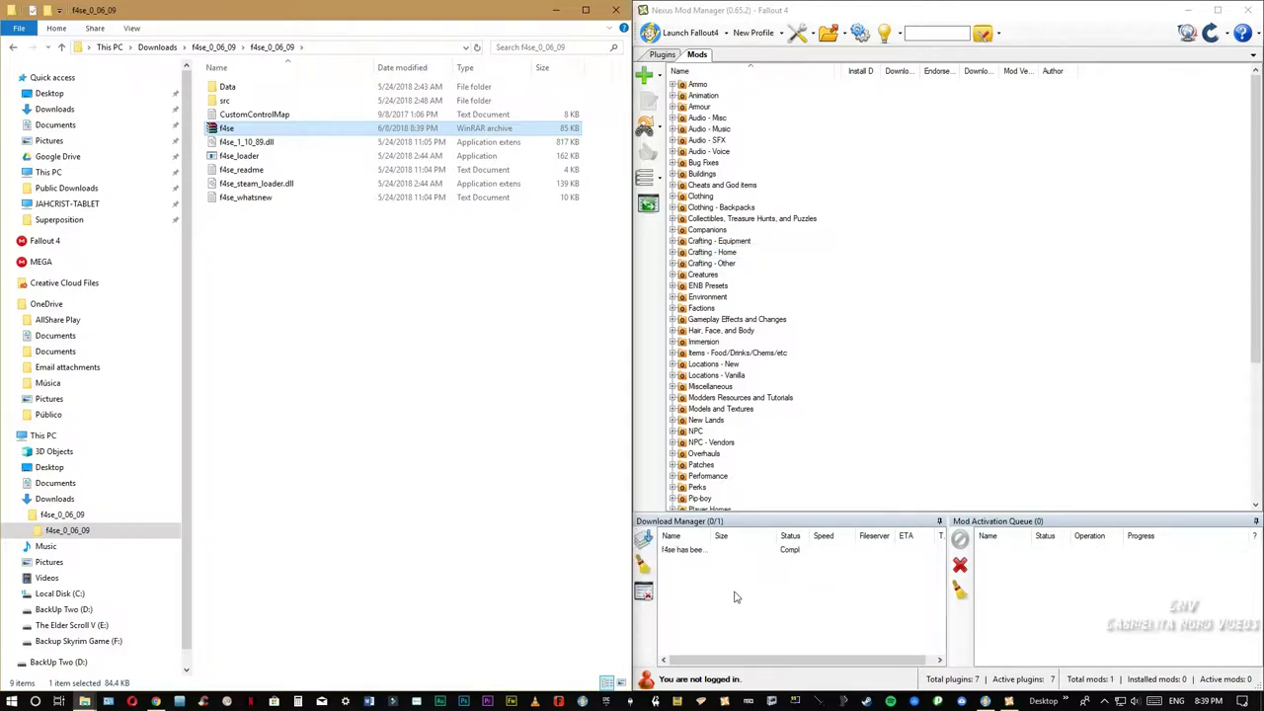
click(757, 551)
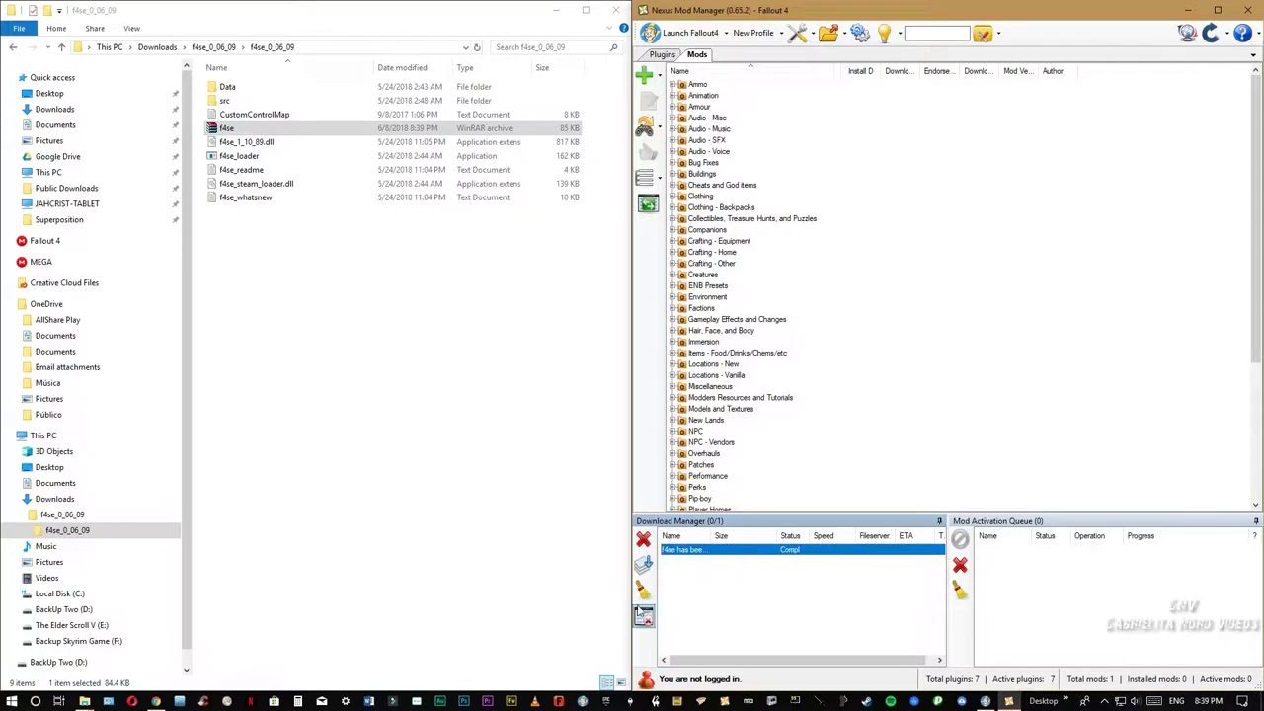
- Filter the mod list by f4se, install and activate the f4se mod, and clear the mod activation queue
click(927, 31)
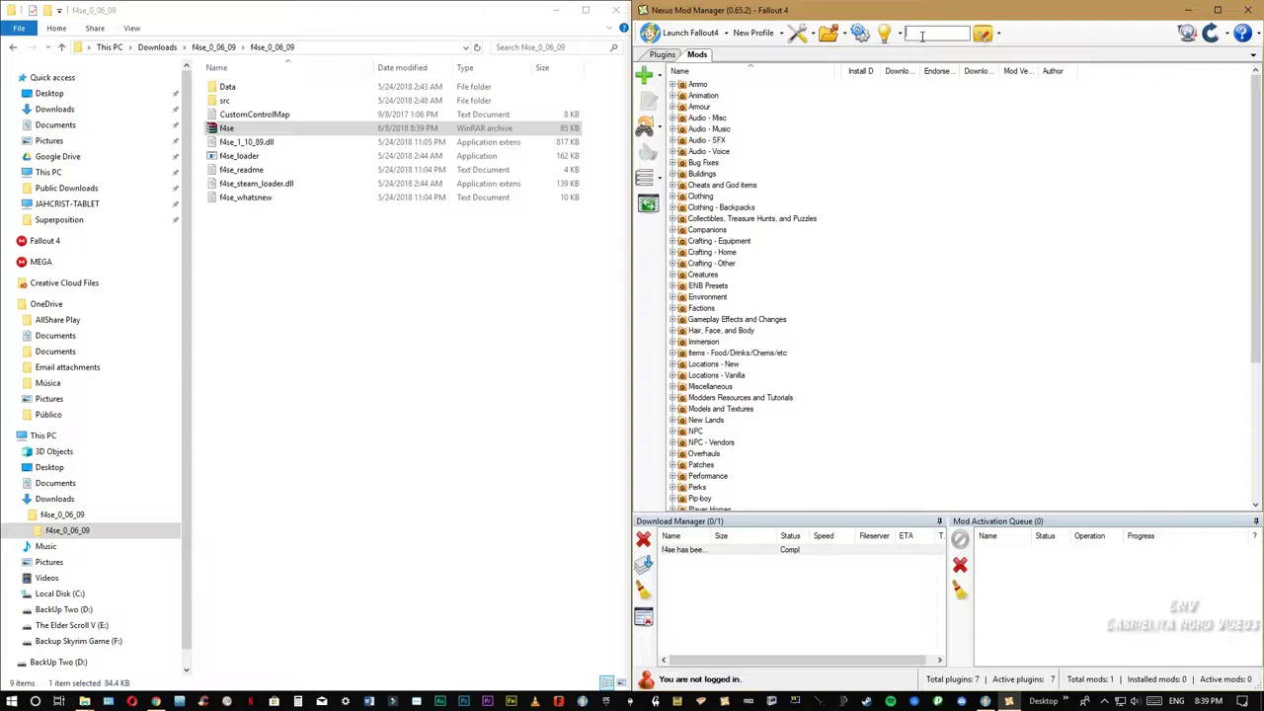
text(f4se)
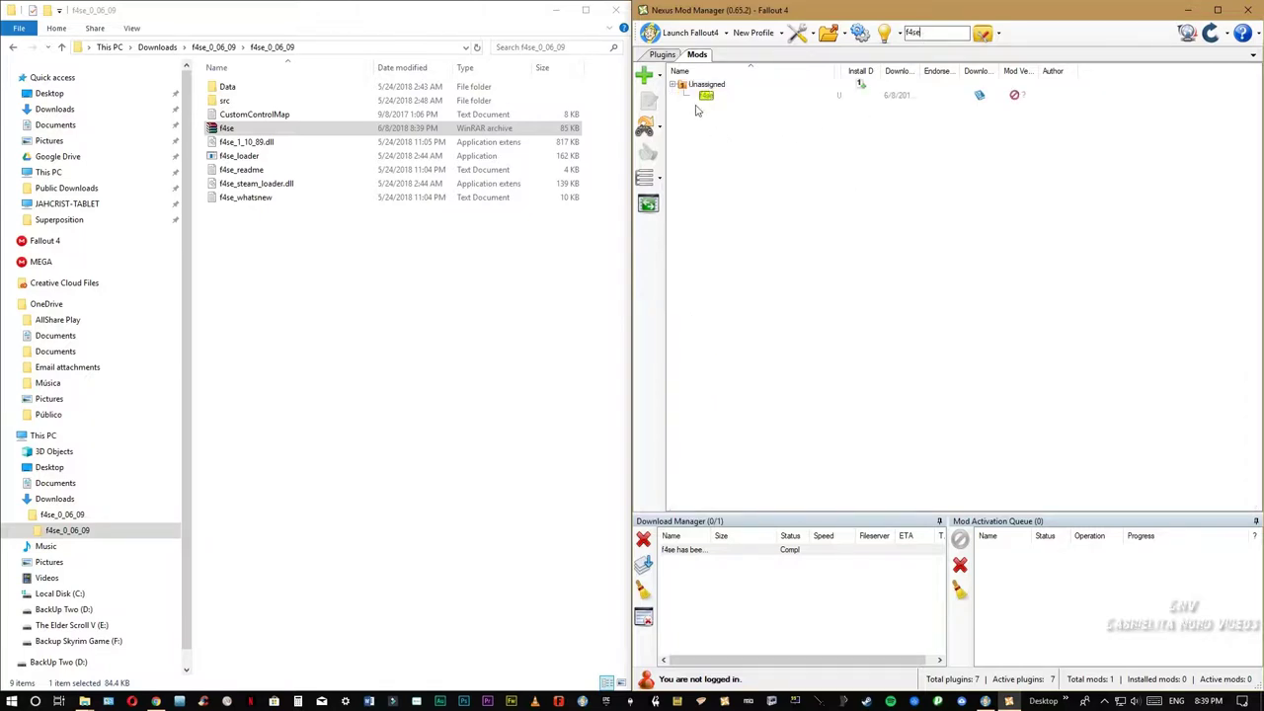
click(705, 96)
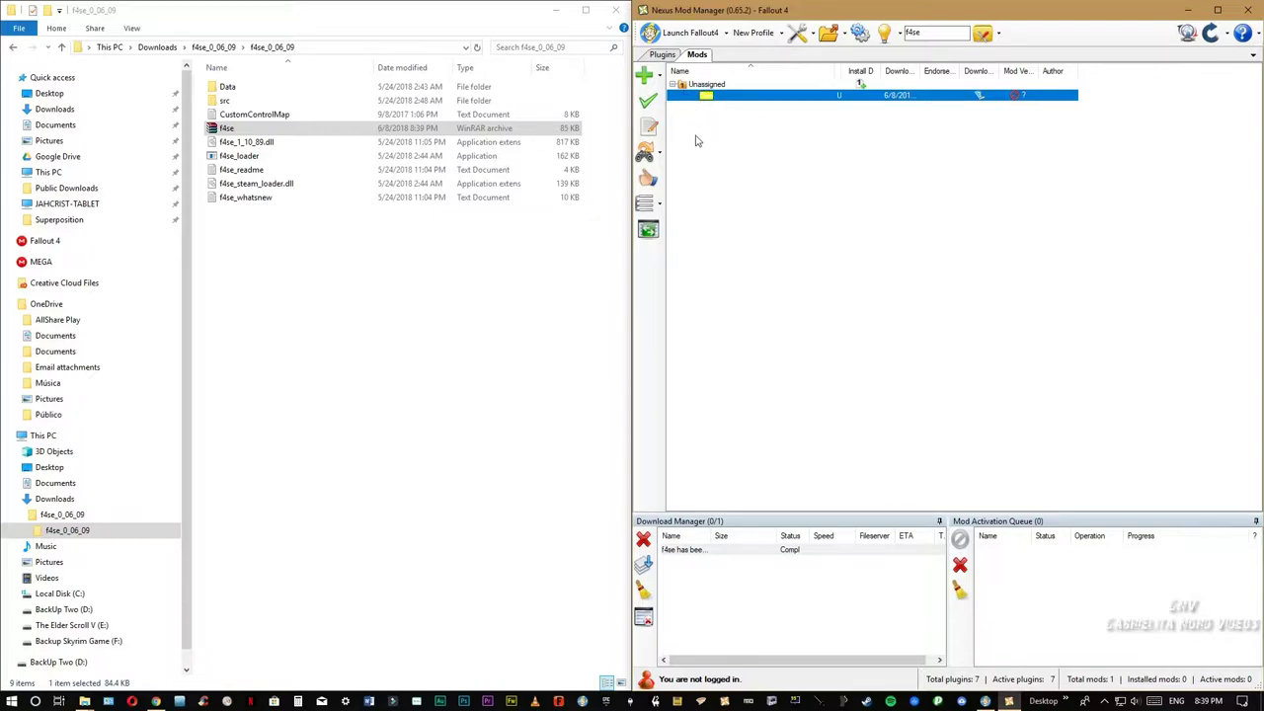
click(649, 100)
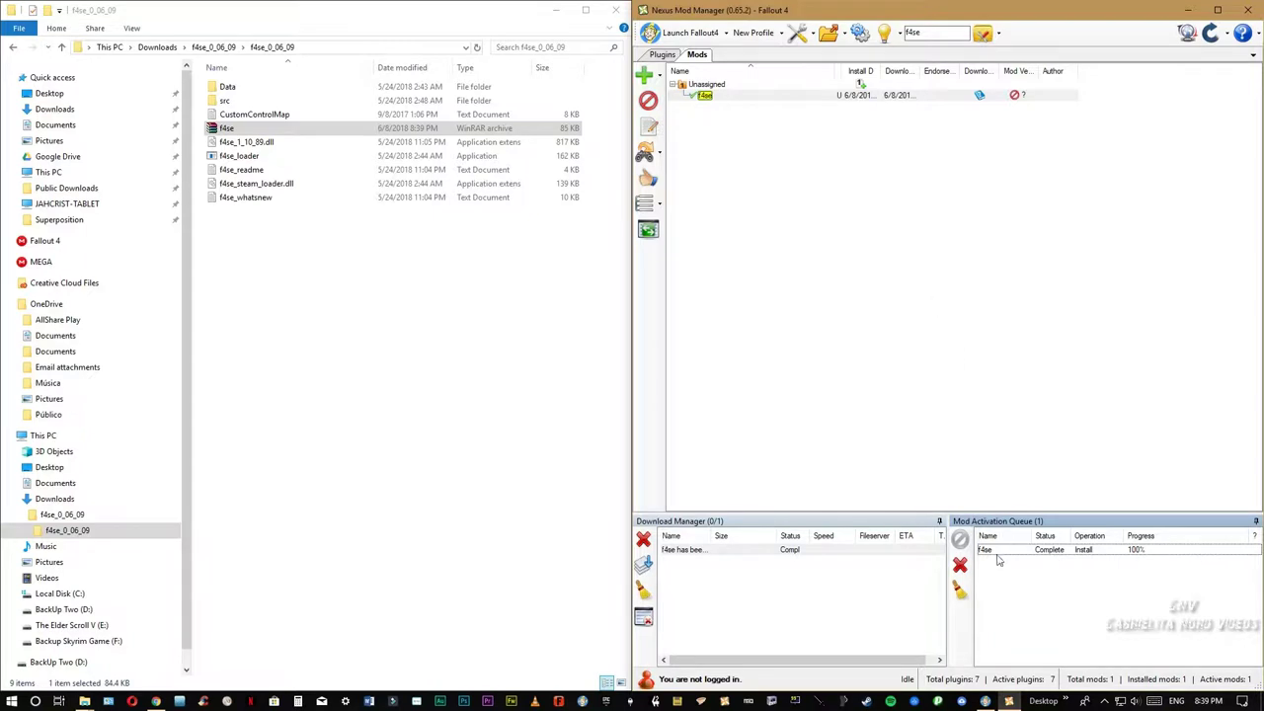
click(961, 592)
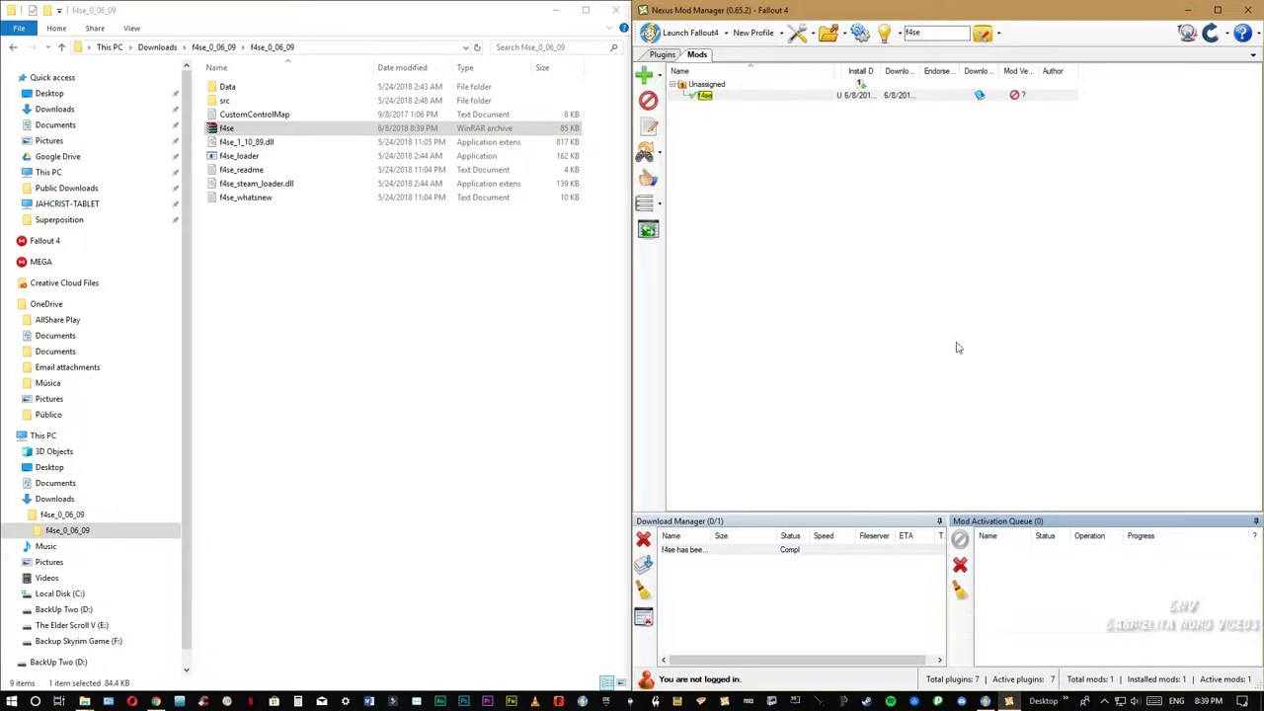
click(898, 109)
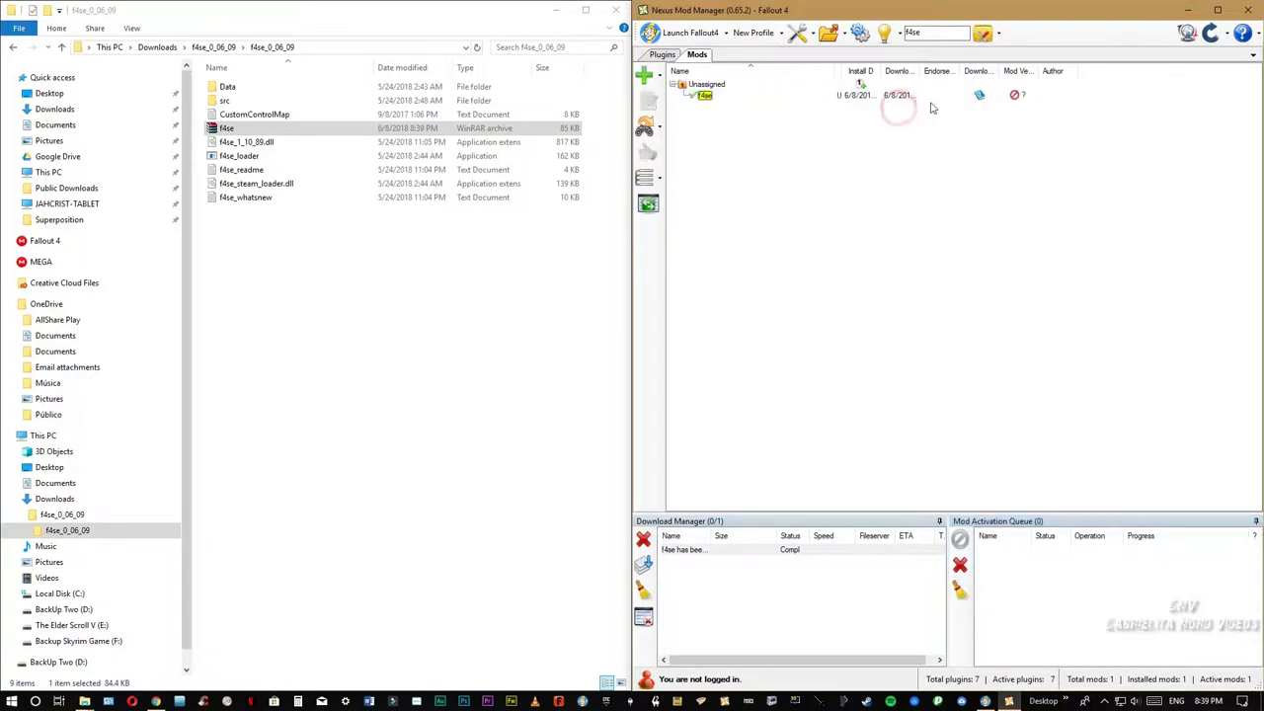
click(996, 97)
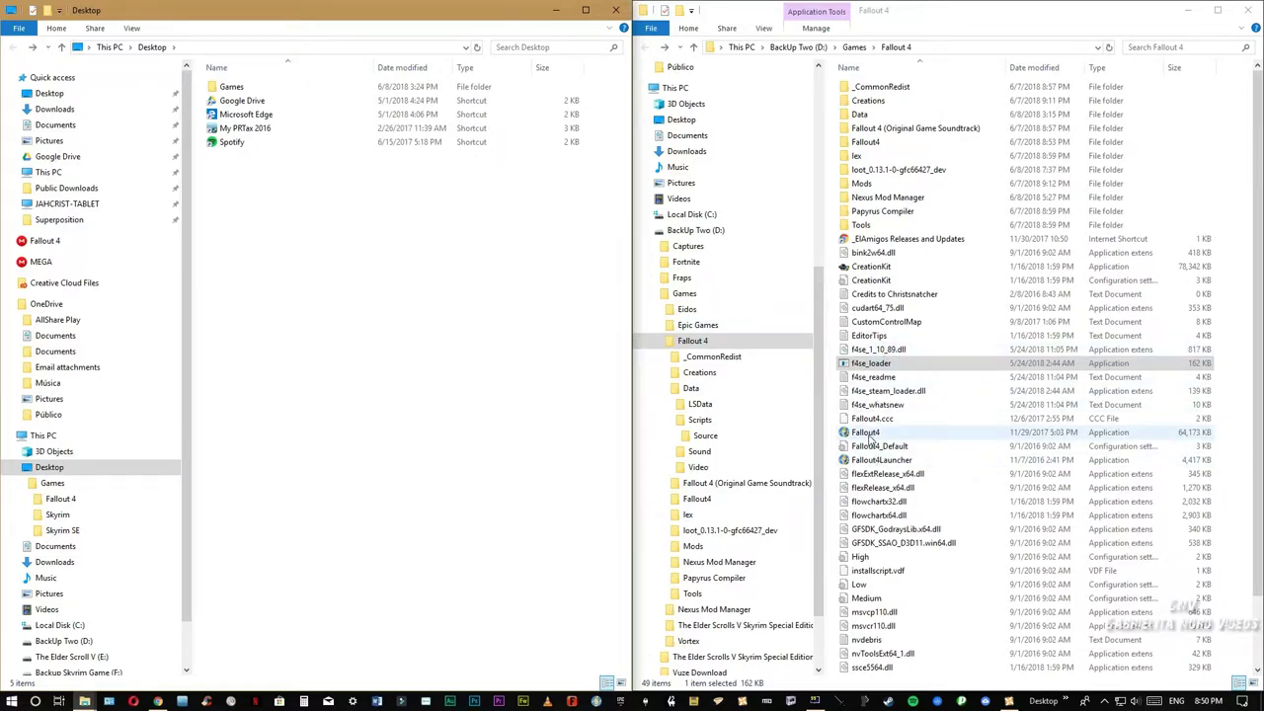
click(866, 435)
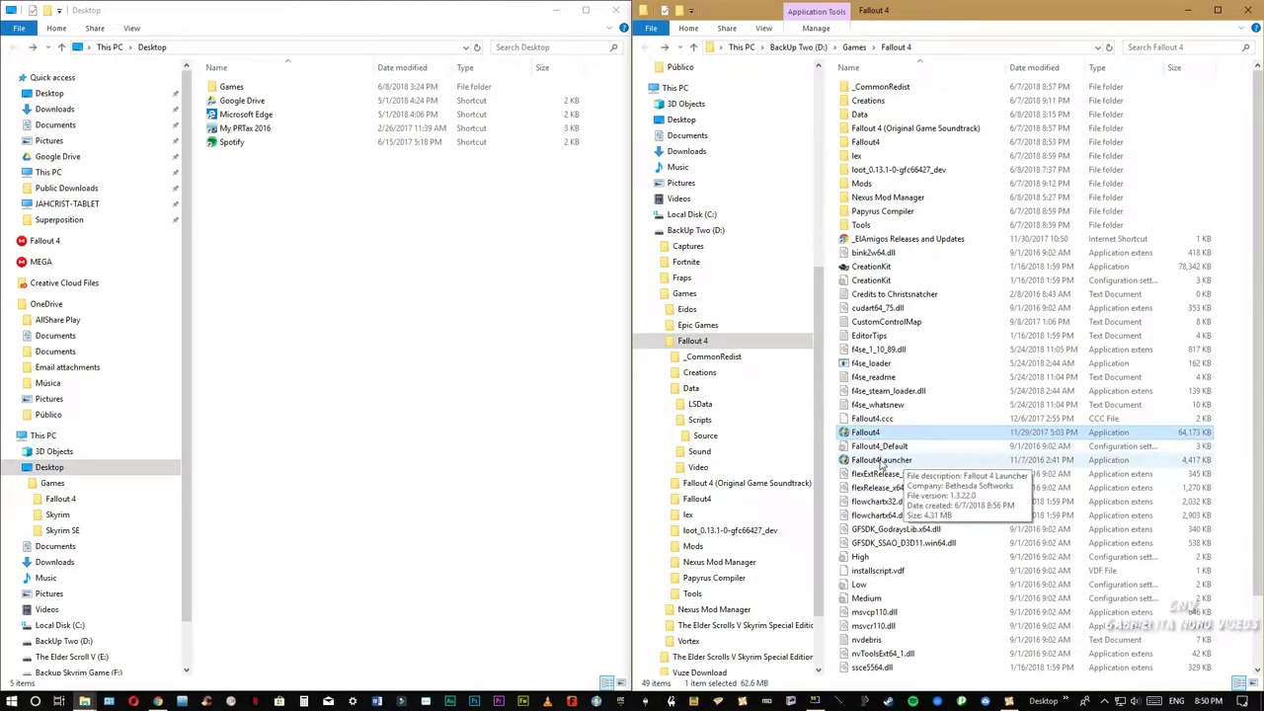
click(857, 462)
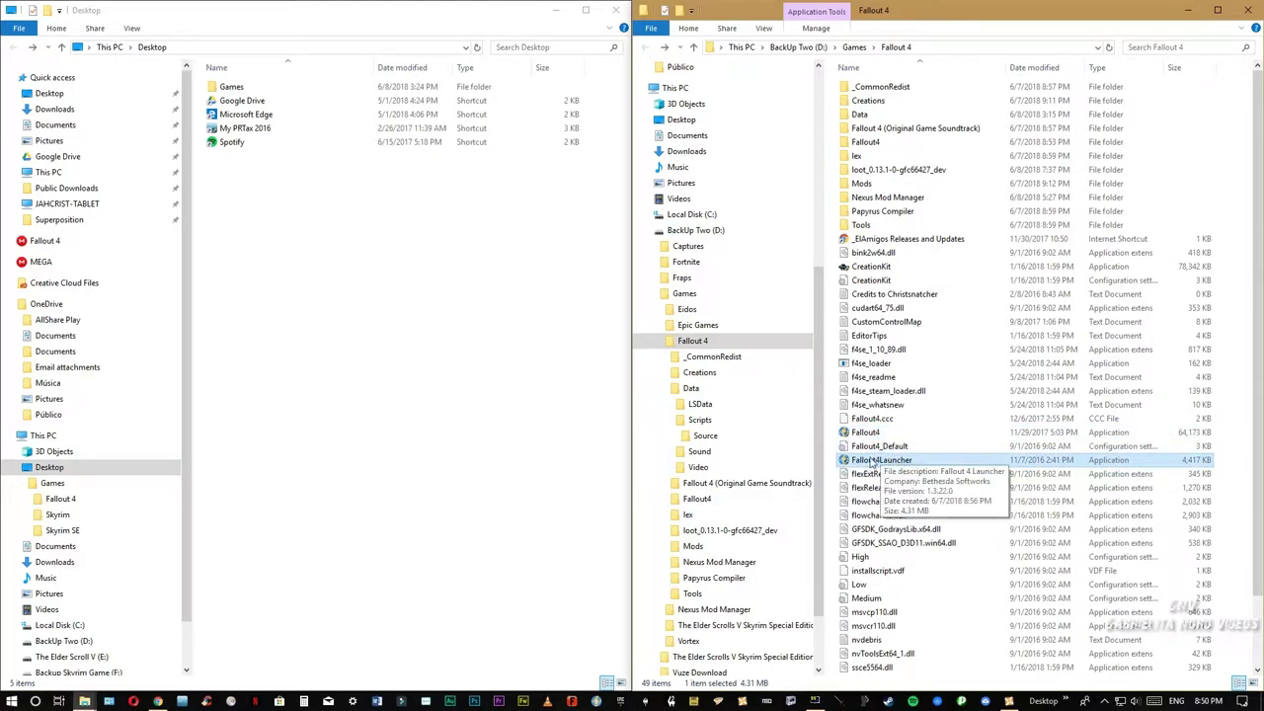
click(876, 364)
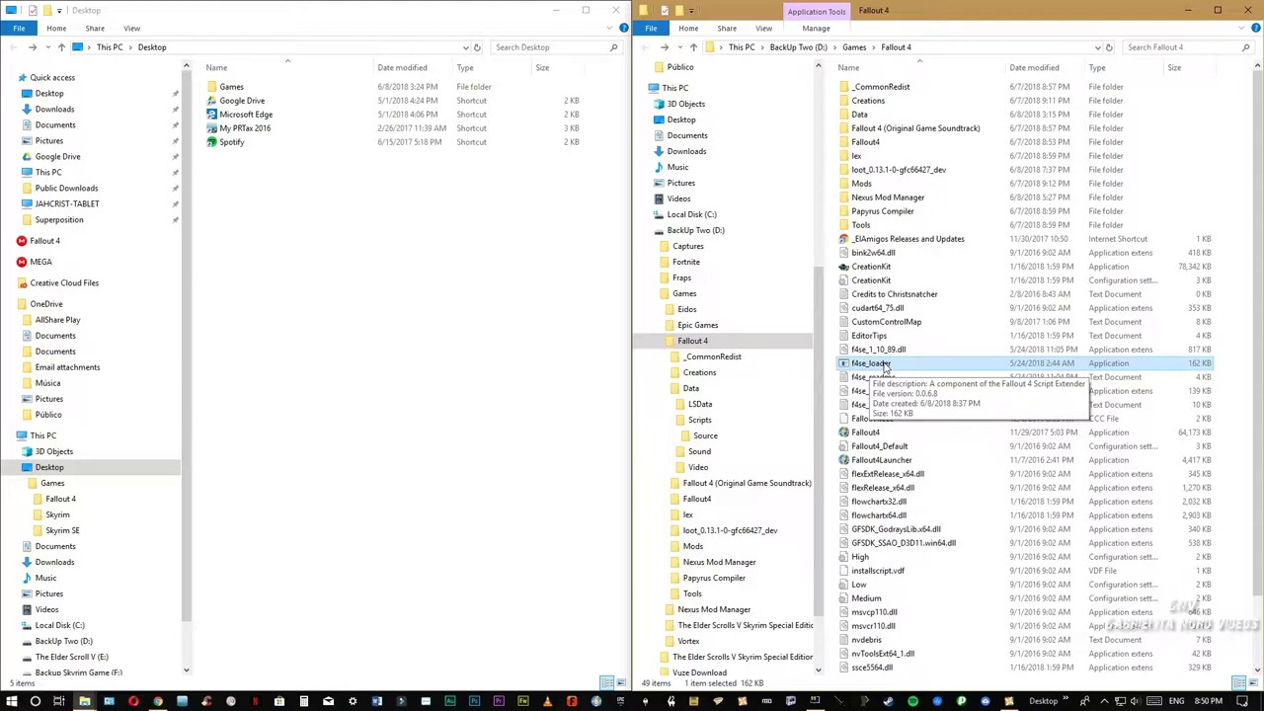
click(875, 432)
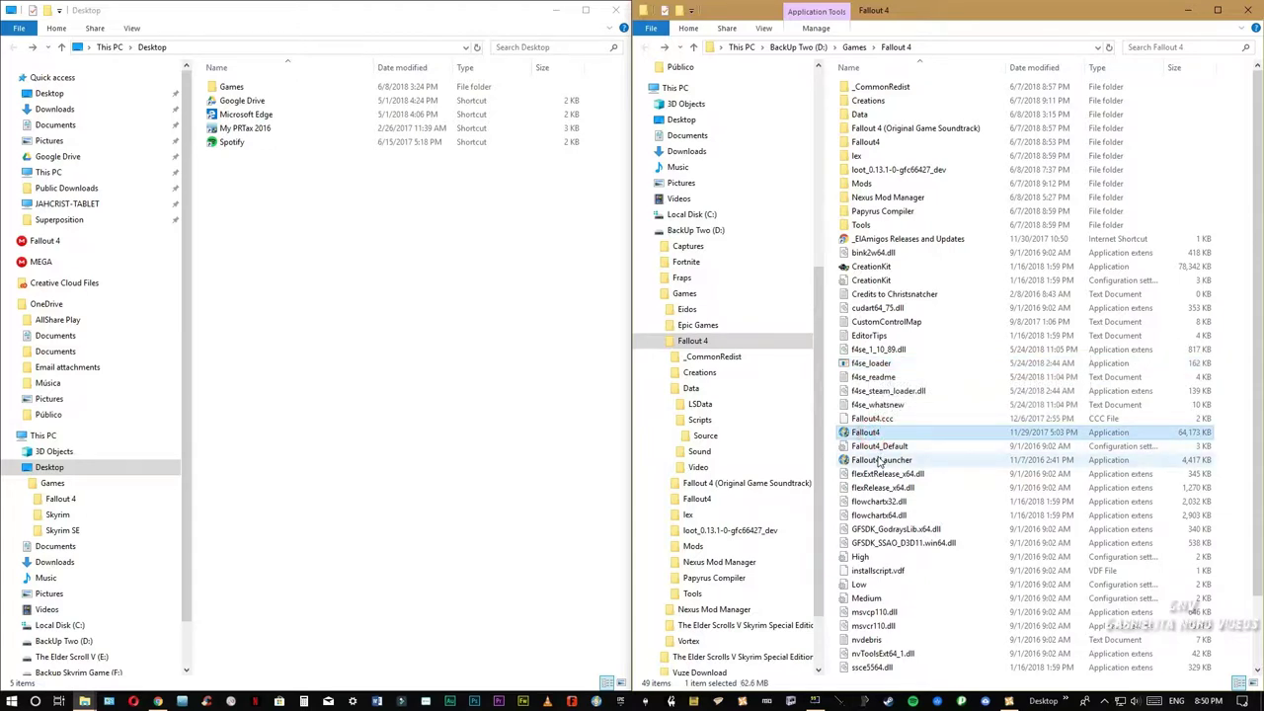
click(877, 433)
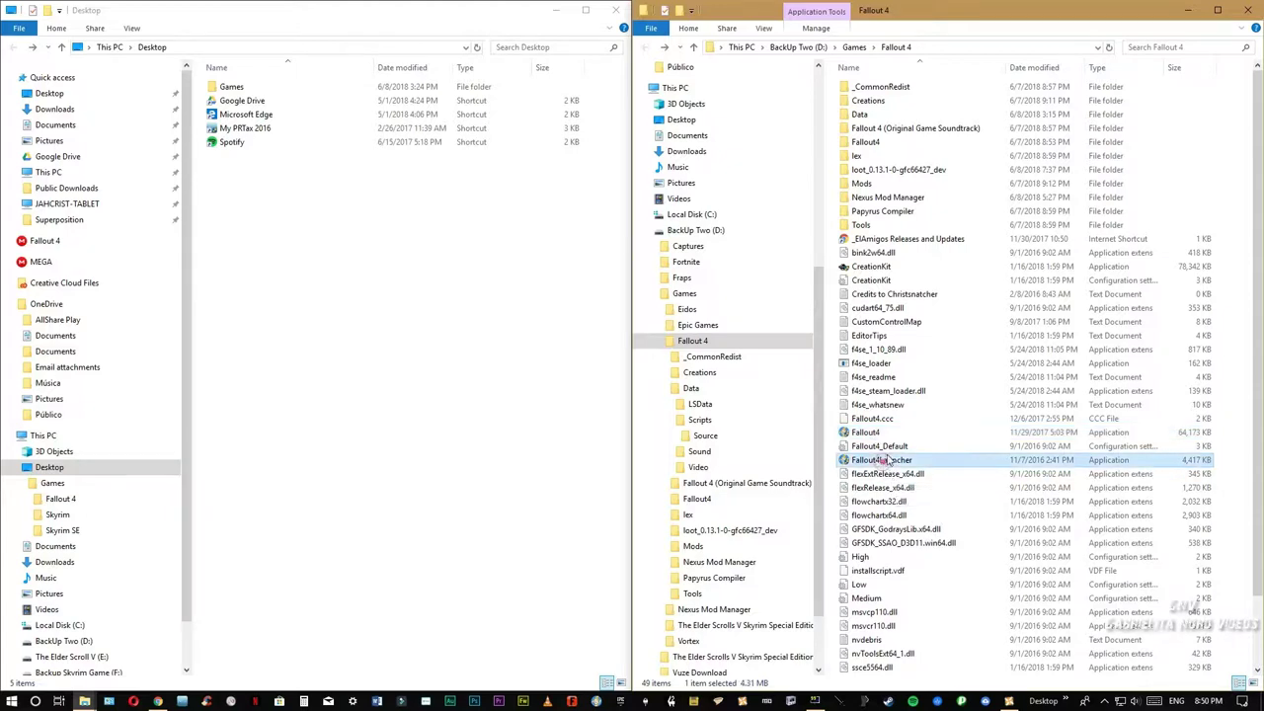
- Create a desktop shortcut for f4se_loader from the Fallout 4 game folder
click(876, 364)
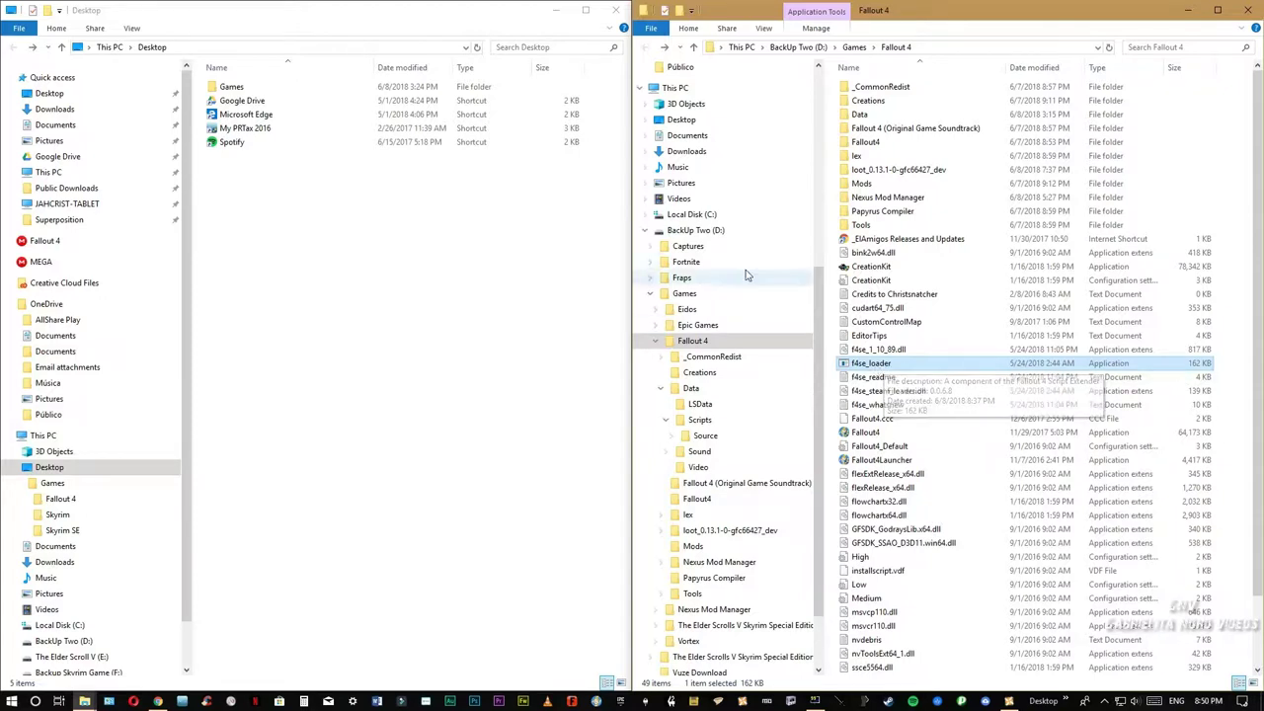
right_click(865, 368)
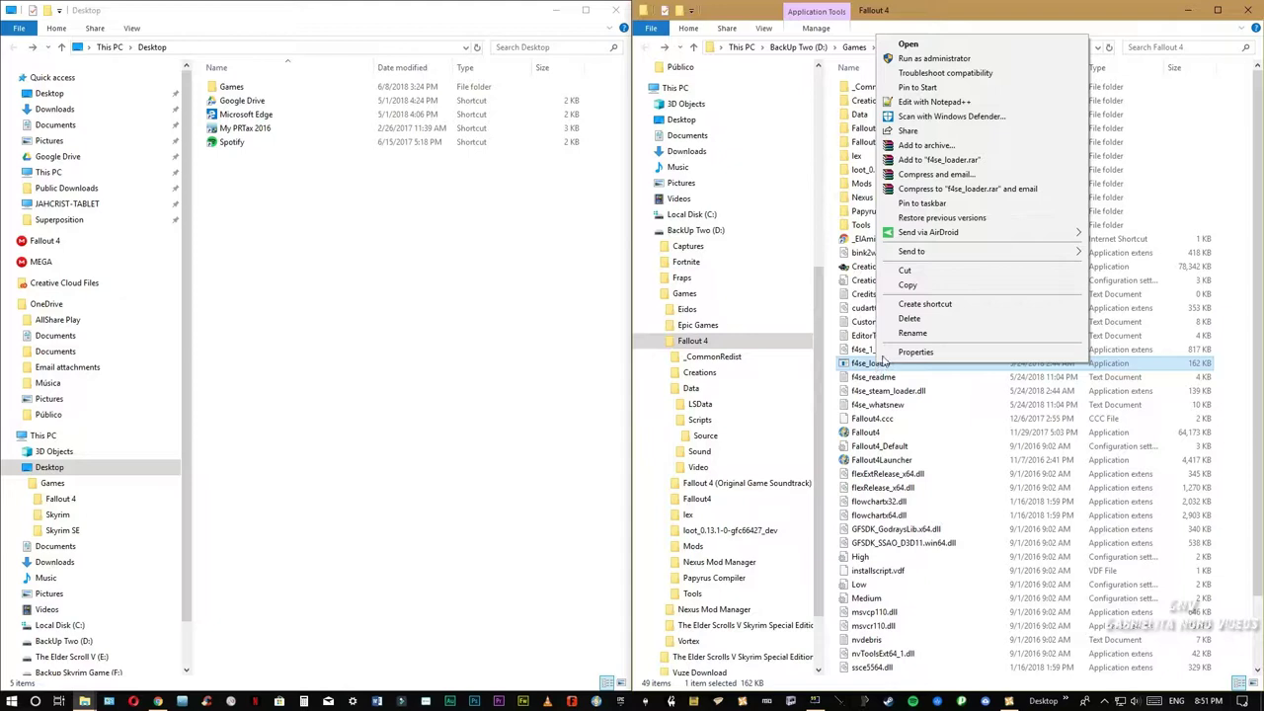
mouse_move(996, 258)
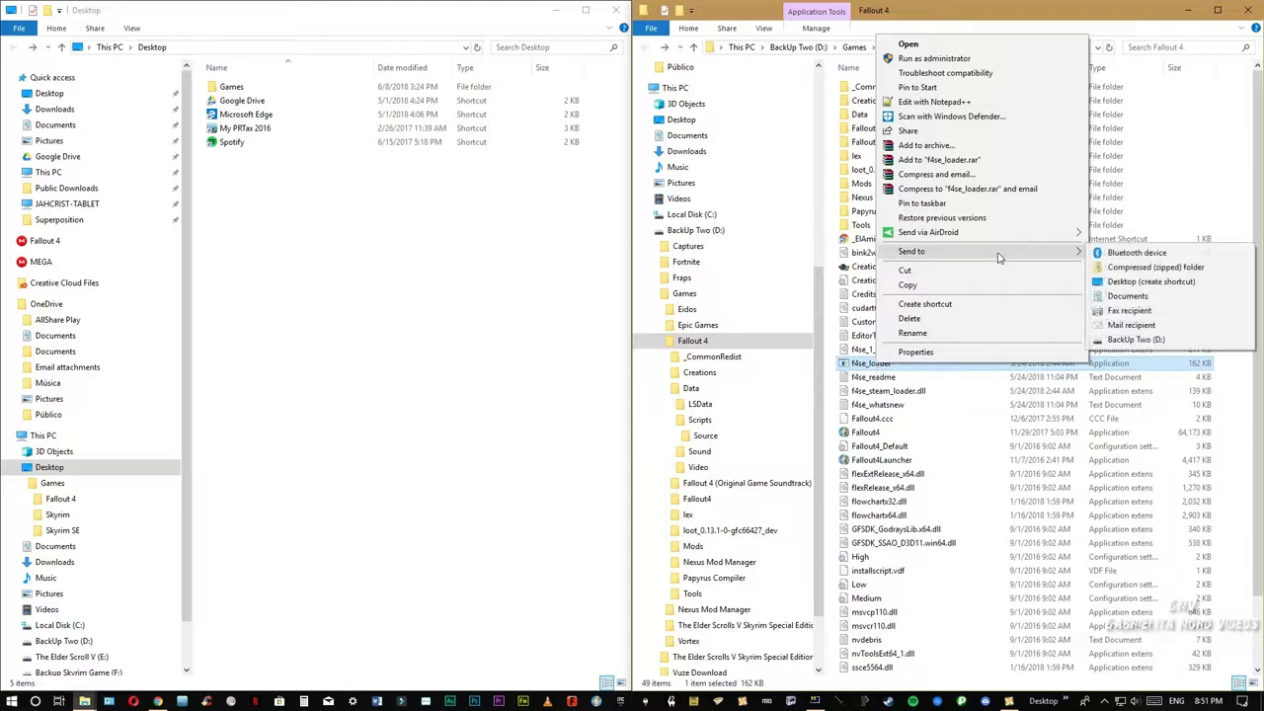
click(1160, 284)
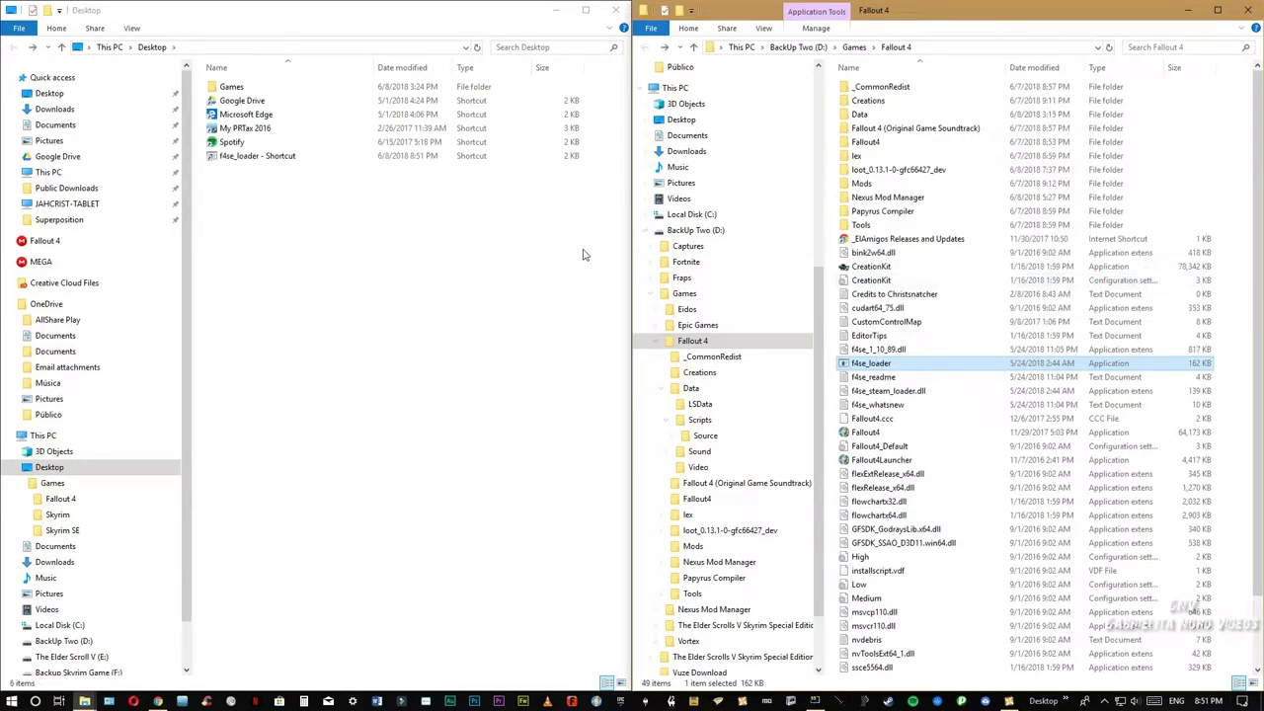
- Change the icon of the f4se_loader desktop shortcut to the one contained in Fallout4.exe and apply the change
click(259, 158)
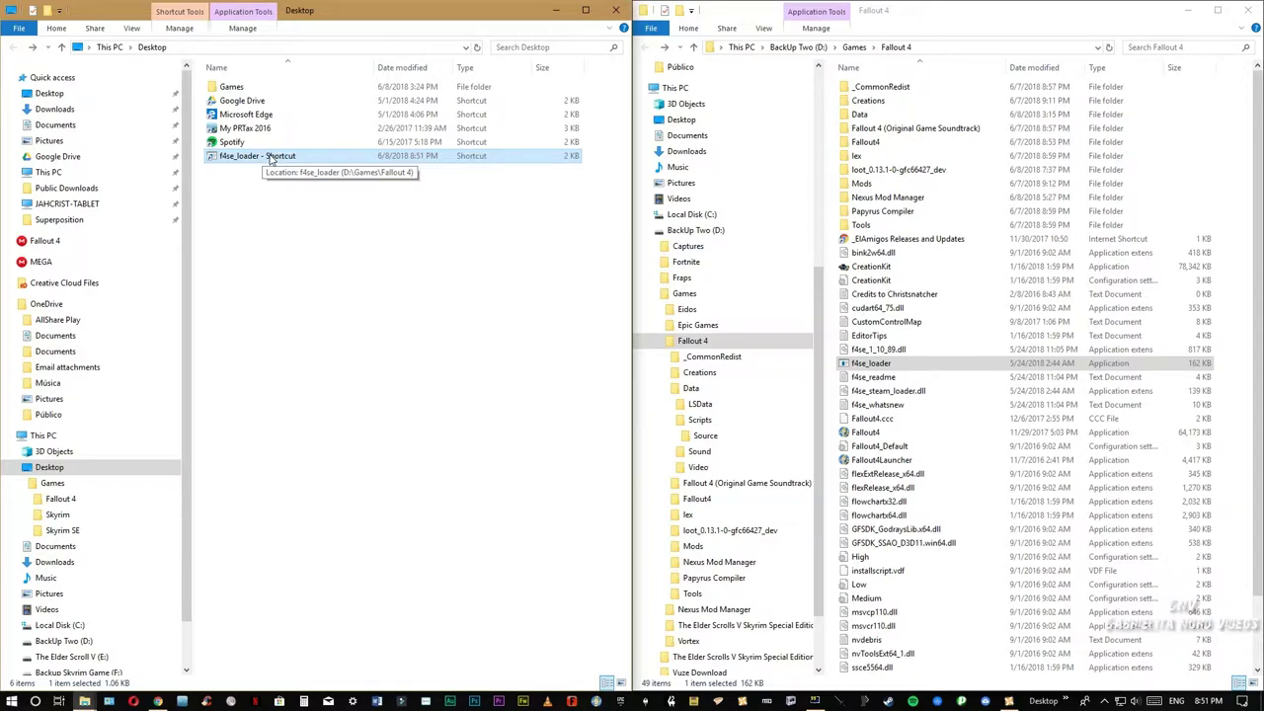
right_click(269, 158)
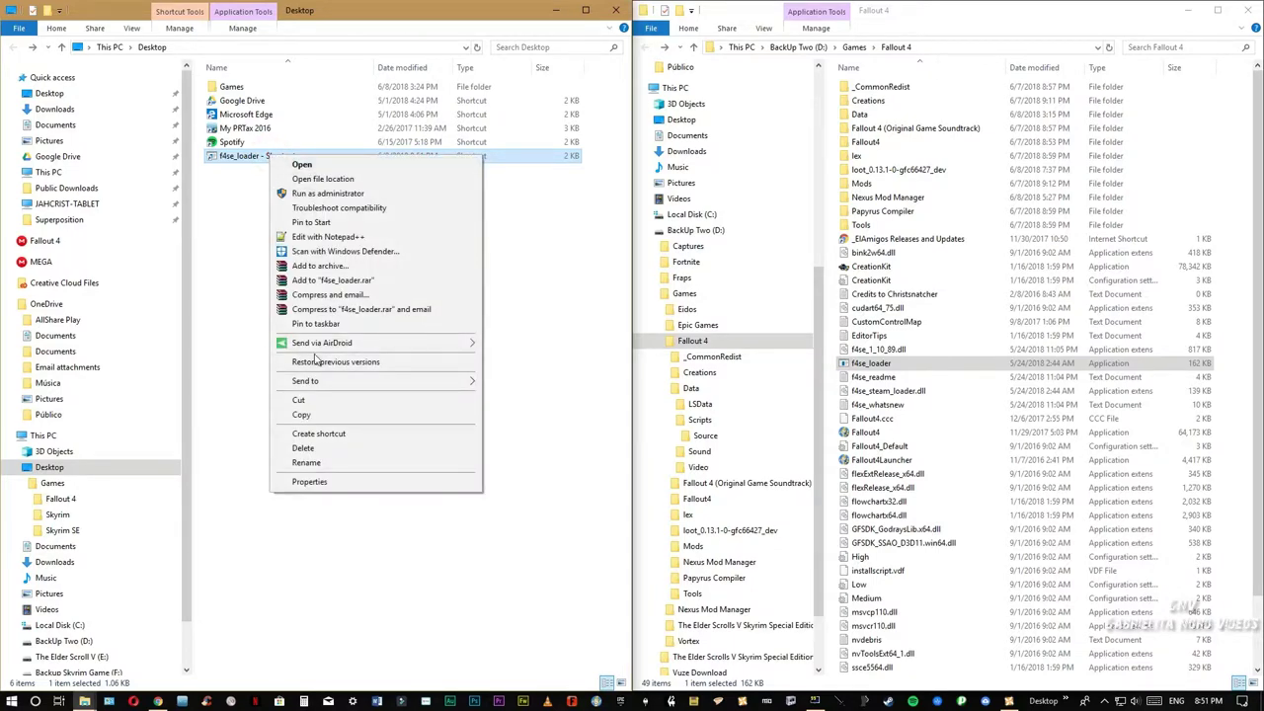
click(309, 482)
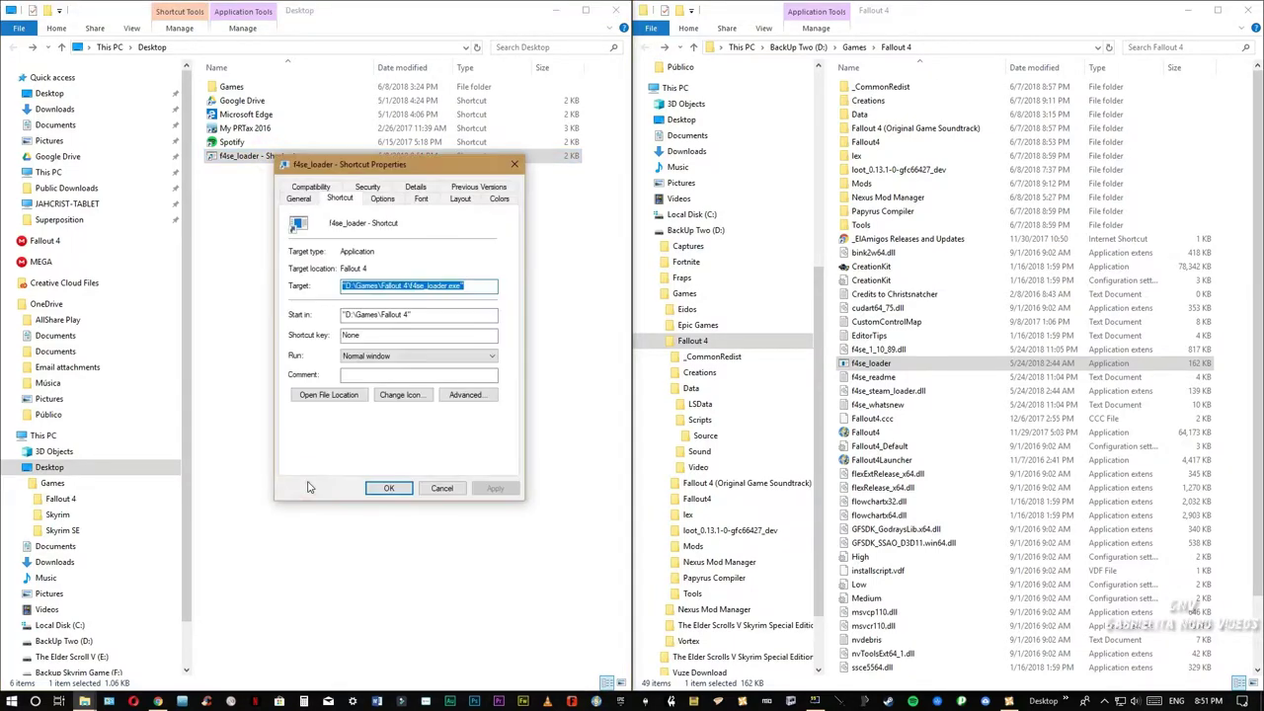
click(412, 396)
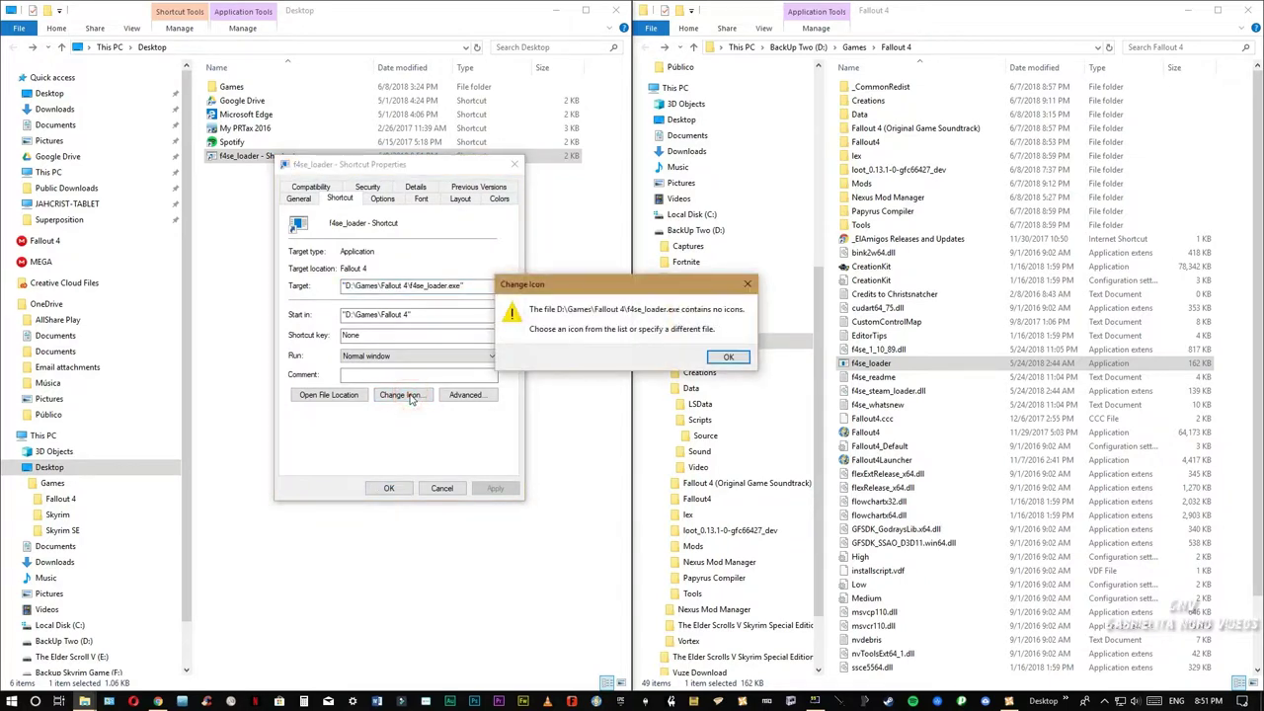
click(726, 359)
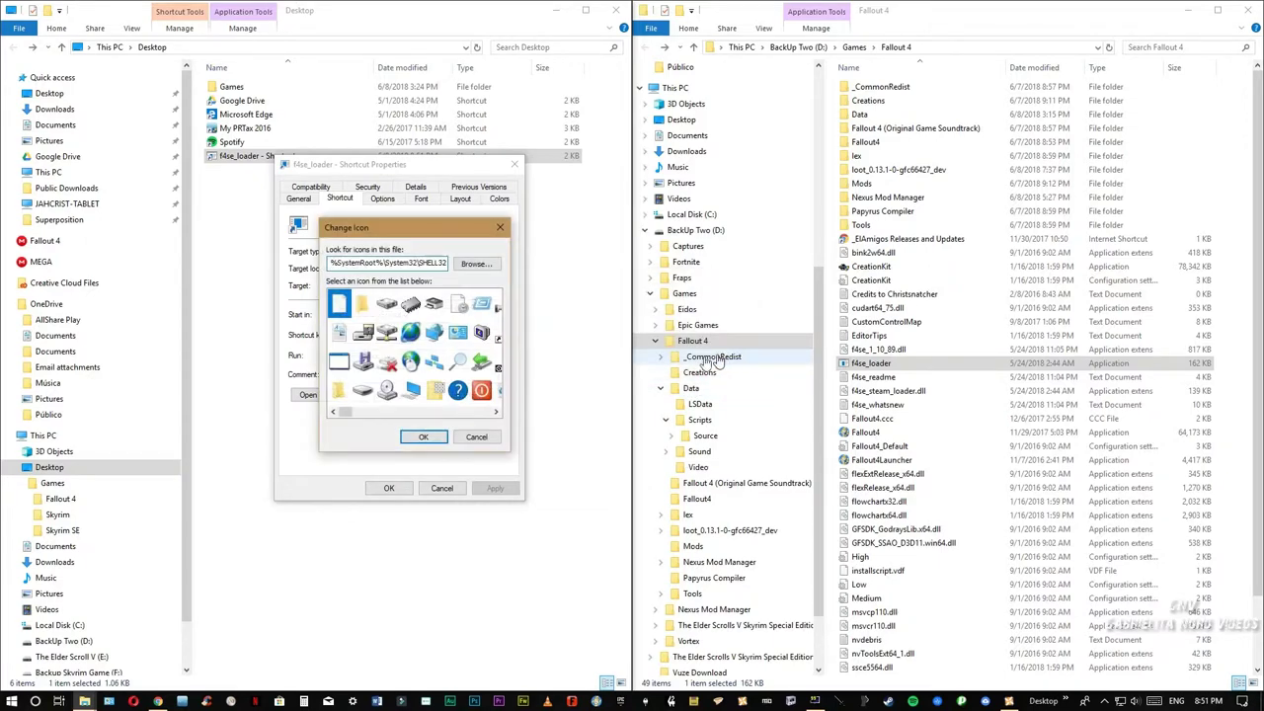
click(475, 265)
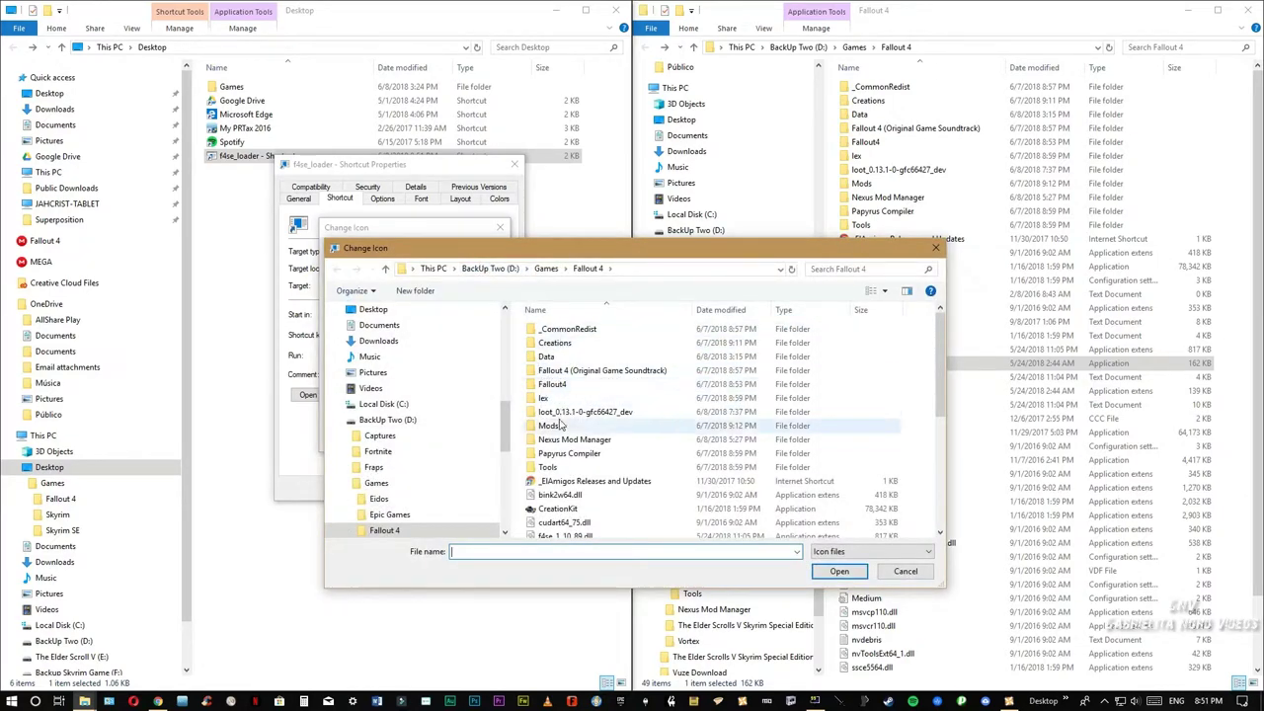
scroll(566, 425, down, 3)
click(563, 462)
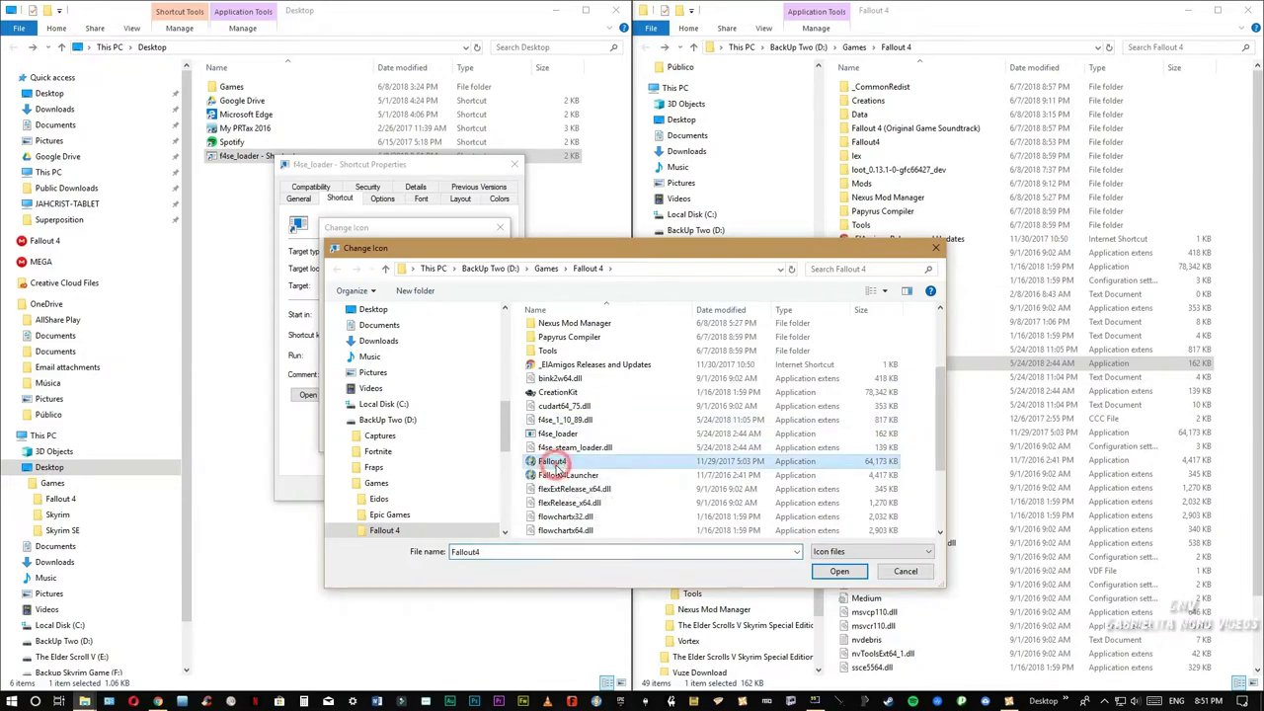
click(841, 577)
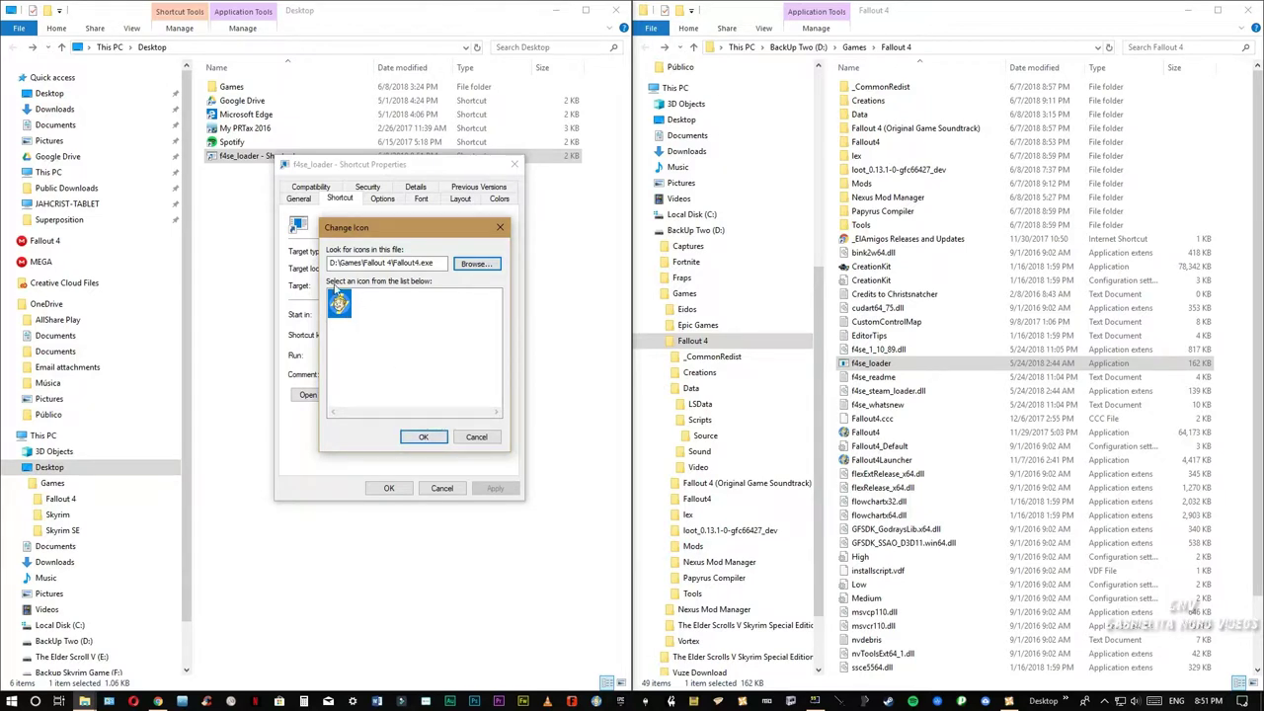
click(435, 440)
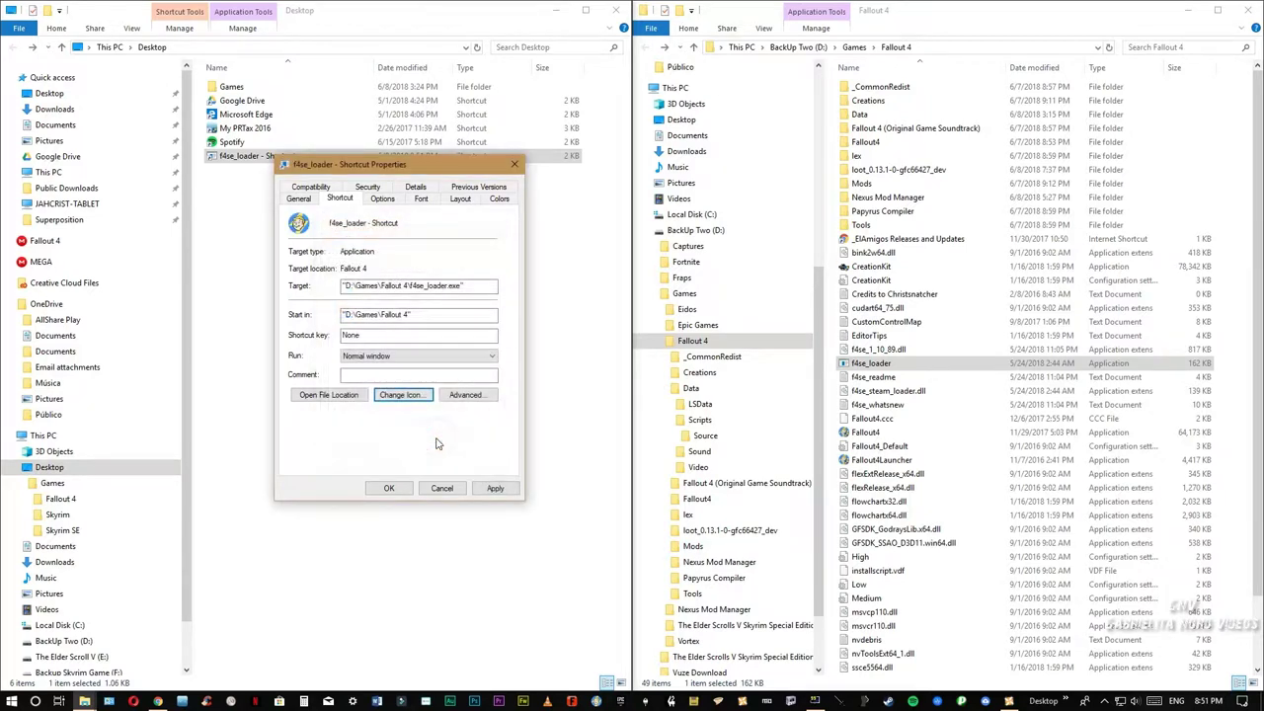
click(495, 487)
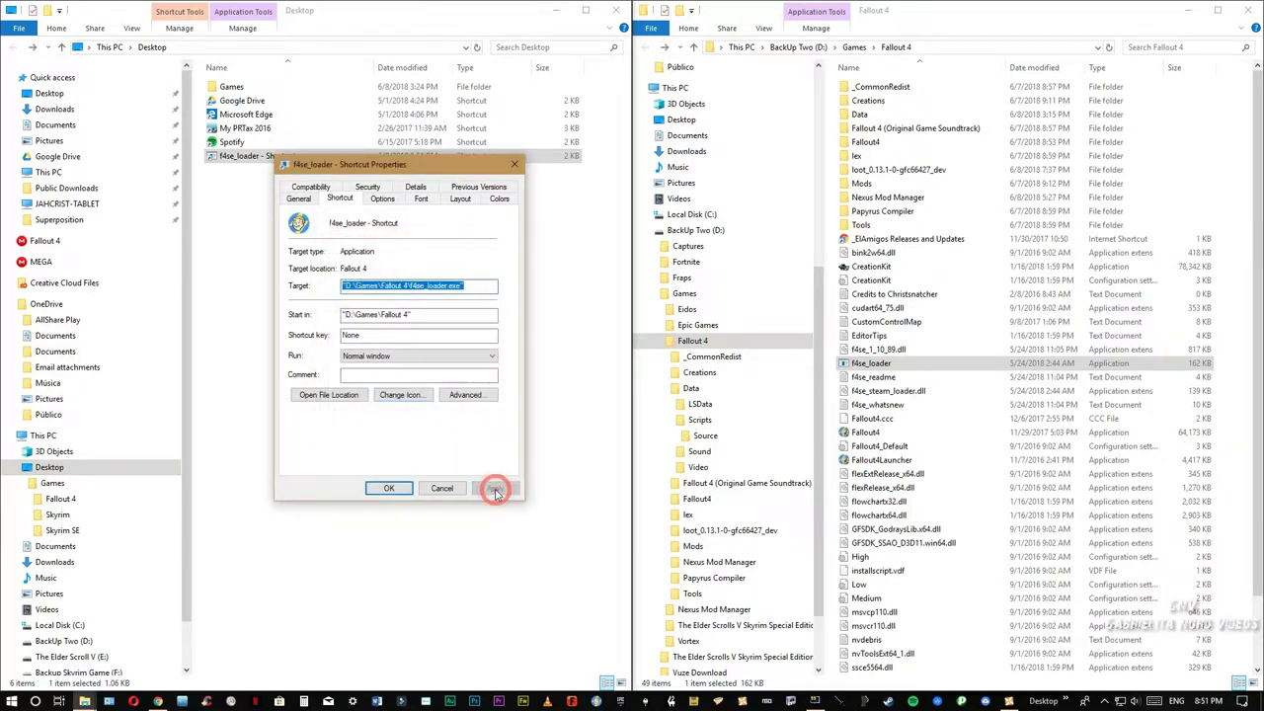
click(391, 490)
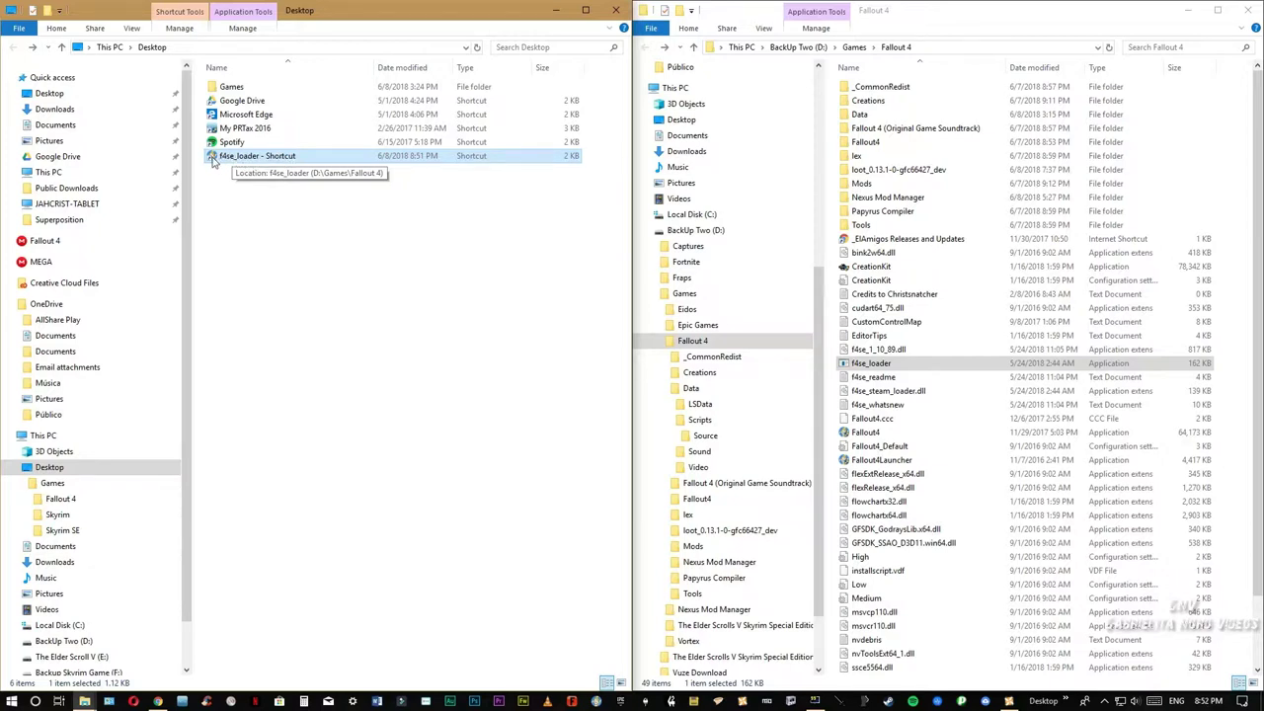
- Rename the desktop shortcut to f4se_loader, removing the " - Shortcut" ending
right_click(276, 163)
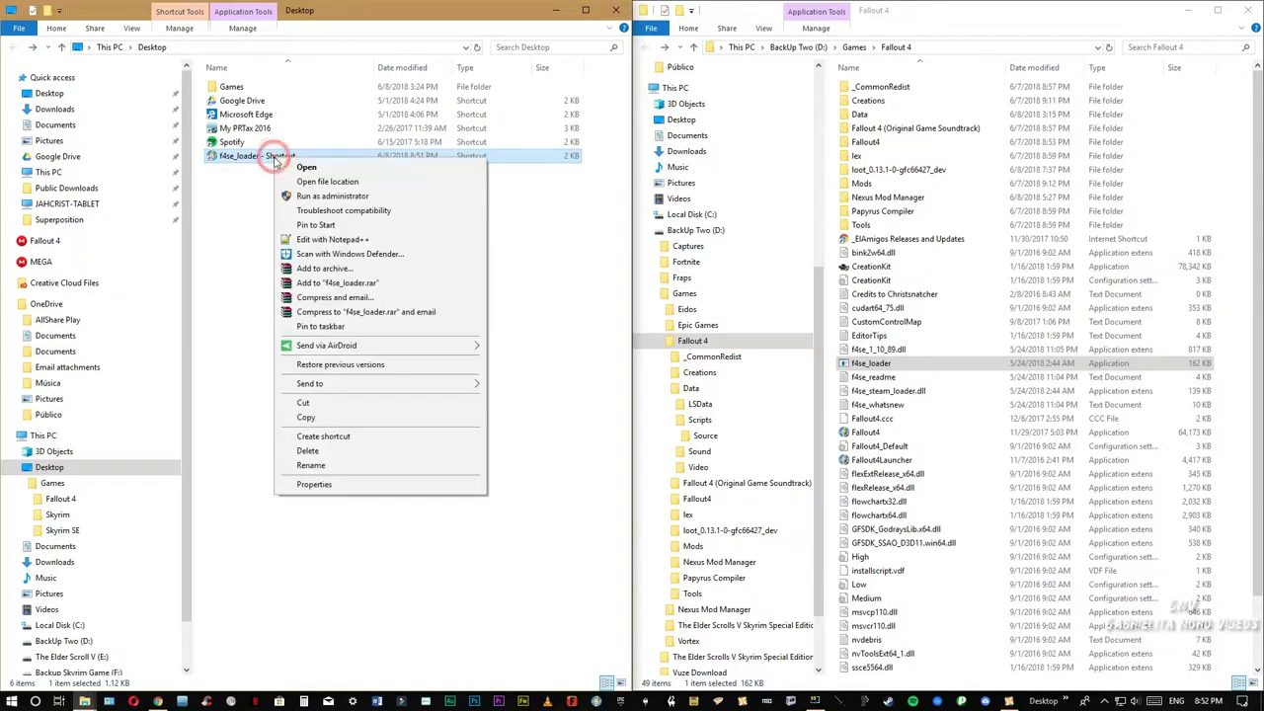
click(336, 467)
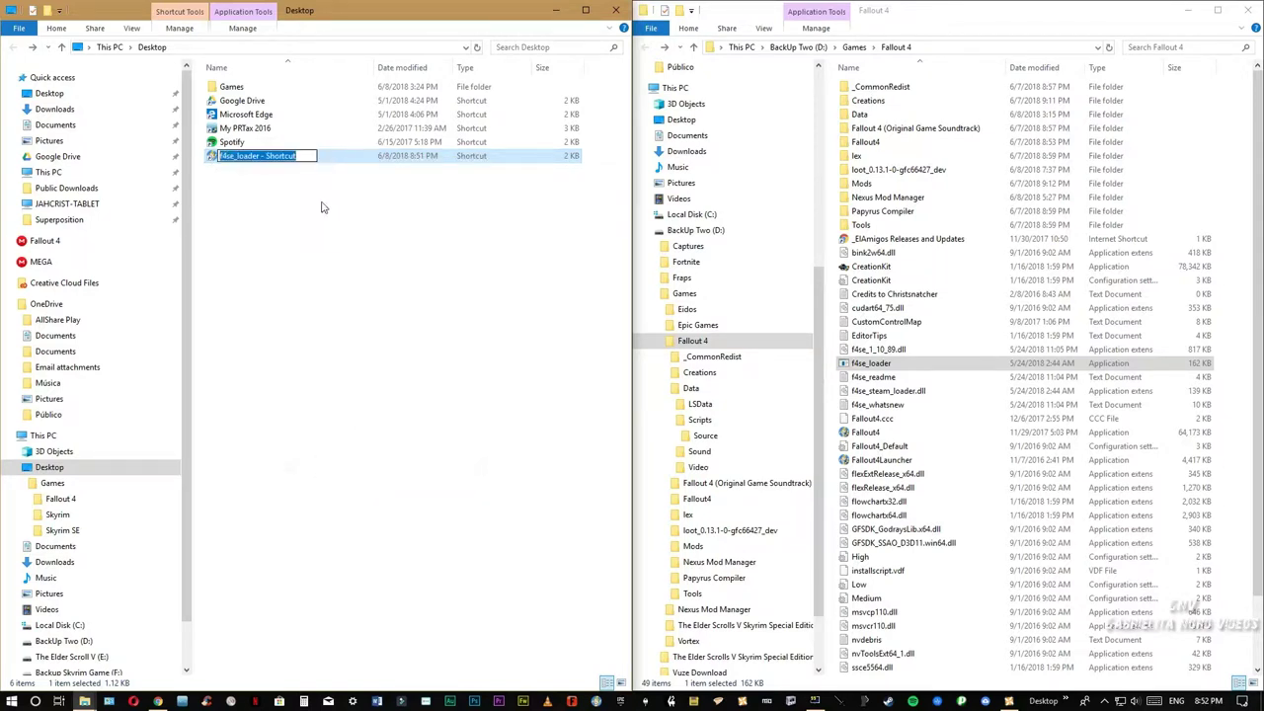
click(308, 156)
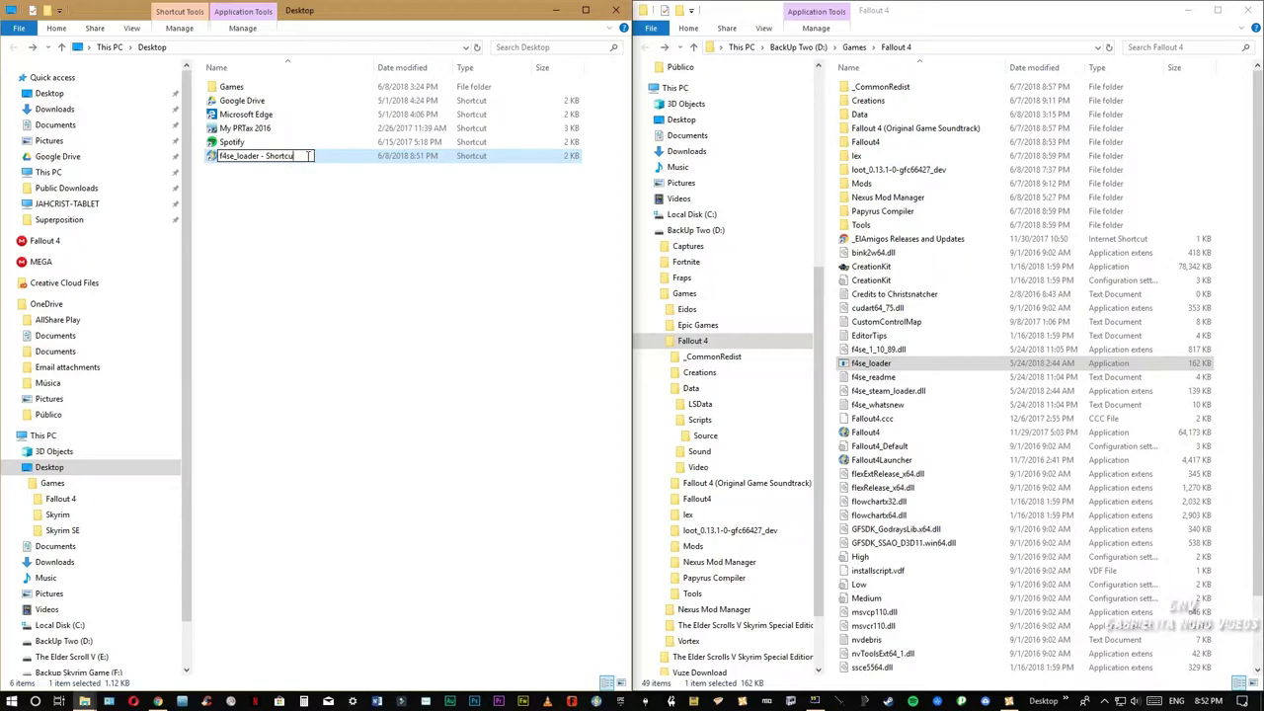
key(BackSpace)
key(BackSpace)
key(BackSpace)
key(BackSpace)
key(BackSpace)
key(BackSpace)
key(BackSpace)
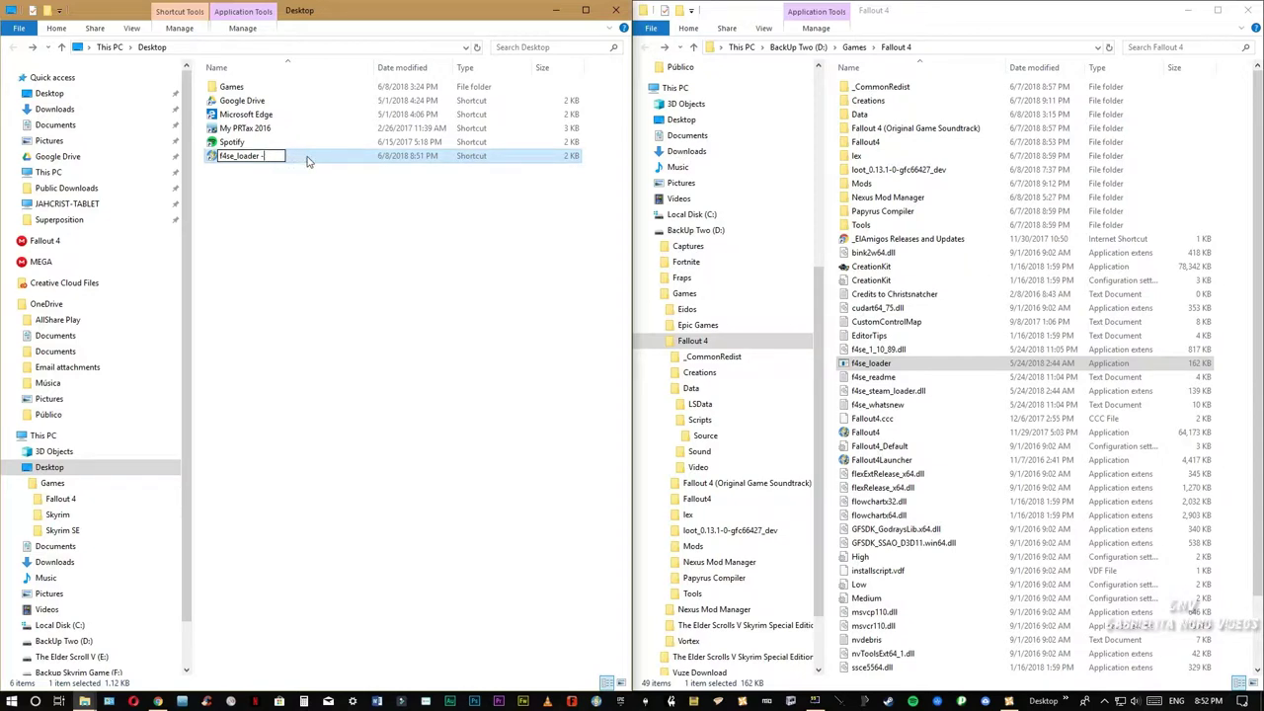
key(Return)
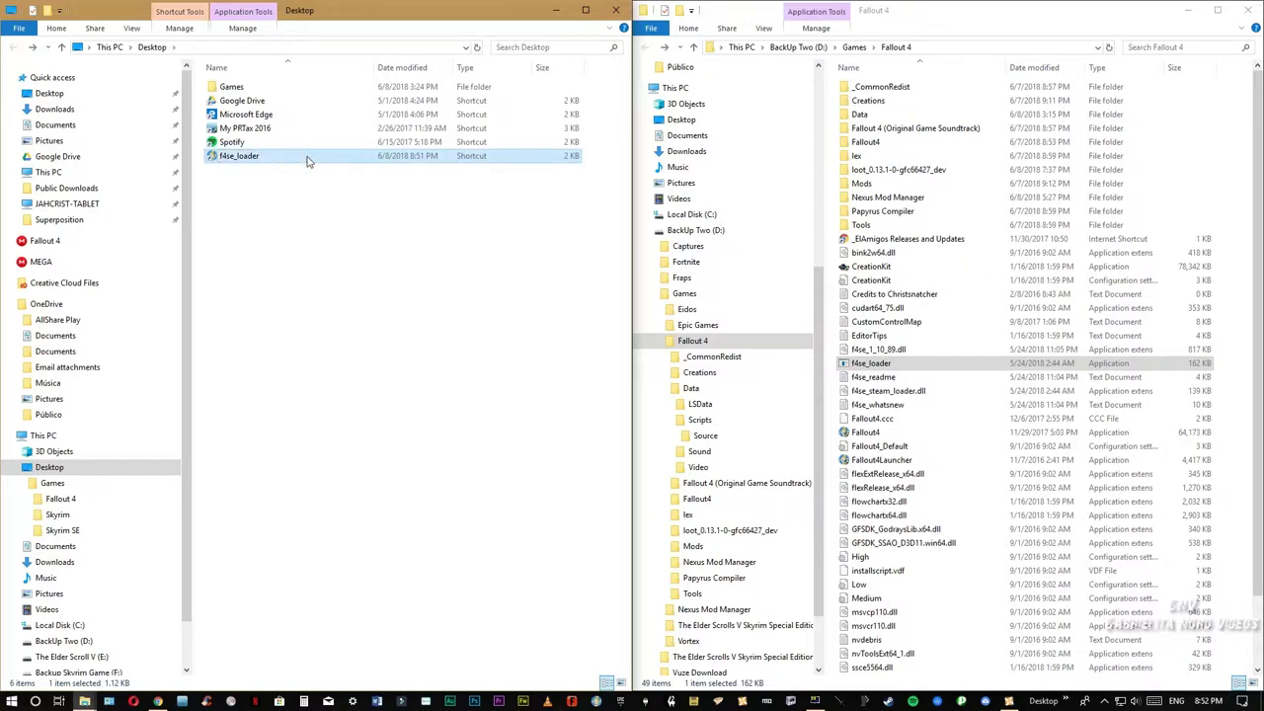
- Move the f4se_loader shortcut from the Desktop into its Games\Fallout 4 subfolder
right_click(233, 158)
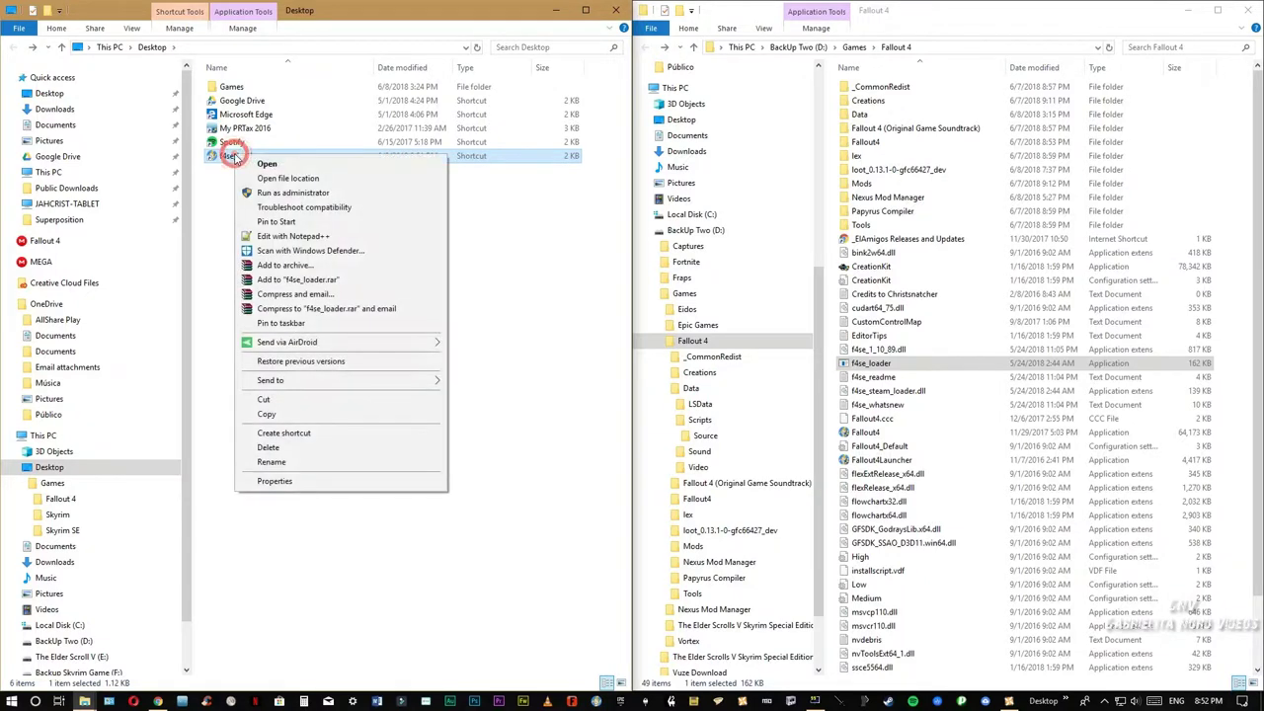
click(292, 396)
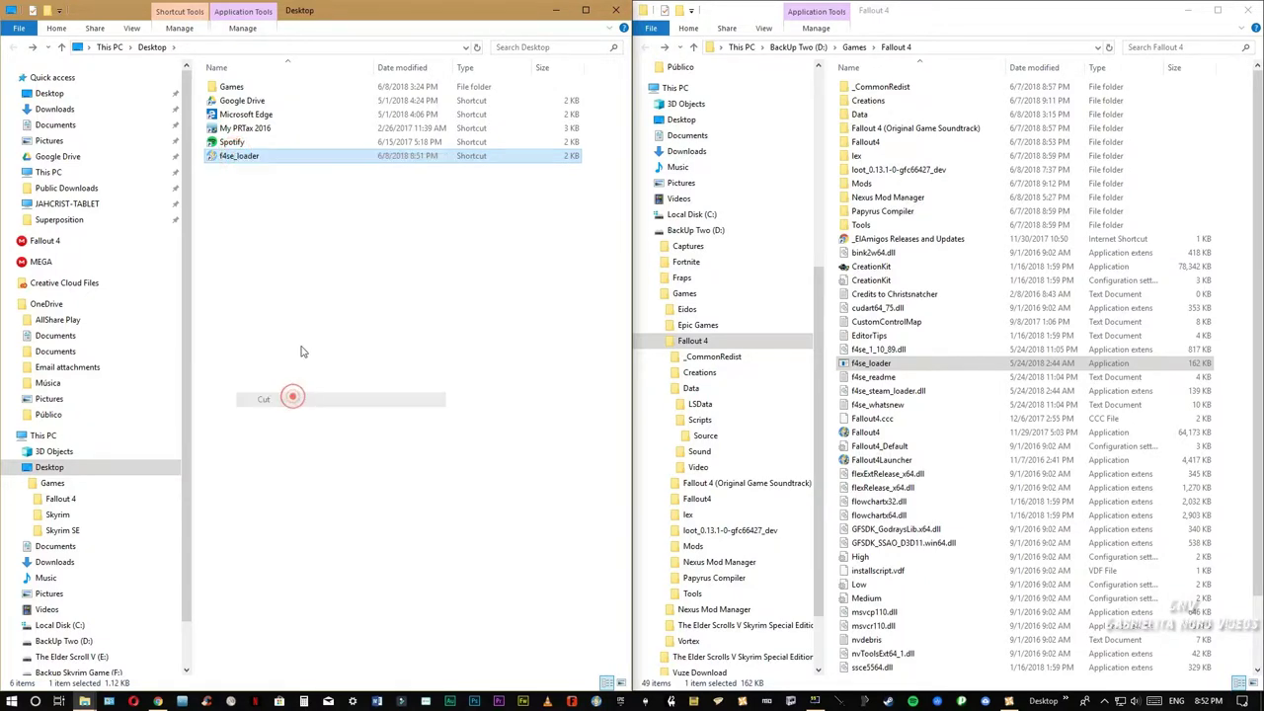
double_click(237, 87)
double_click(249, 88)
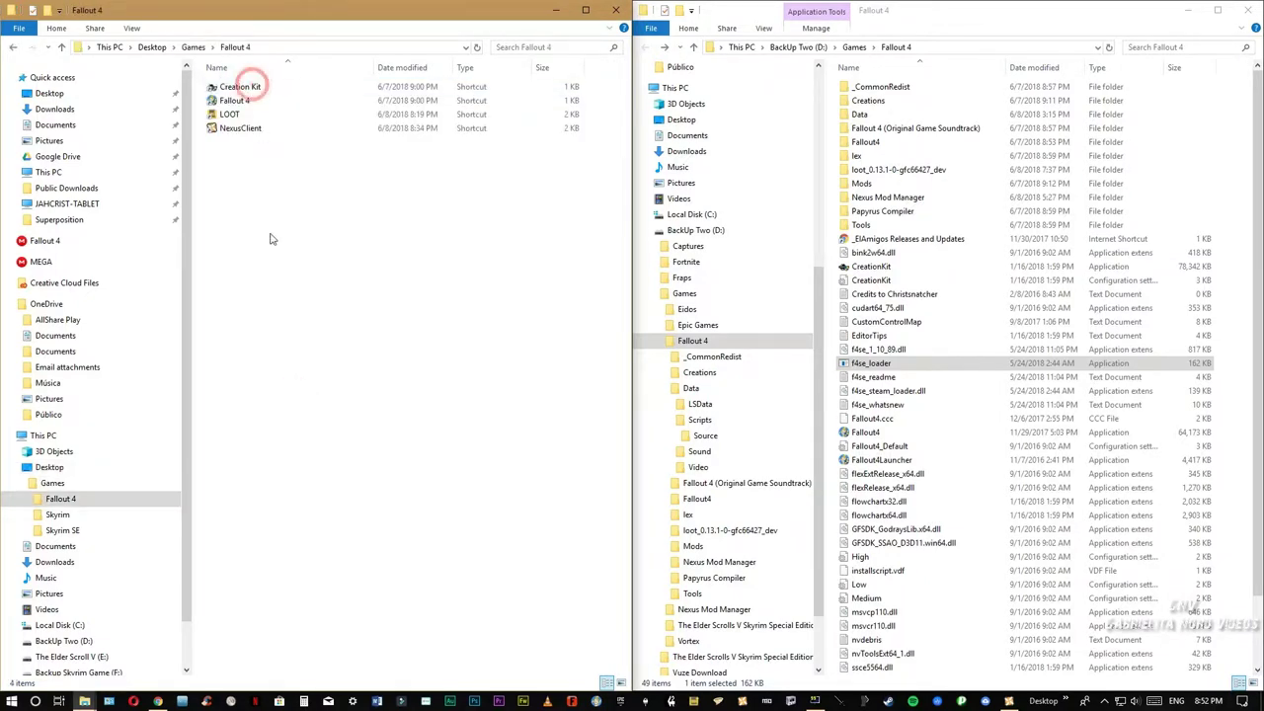
right_click(246, 174)
click(282, 279)
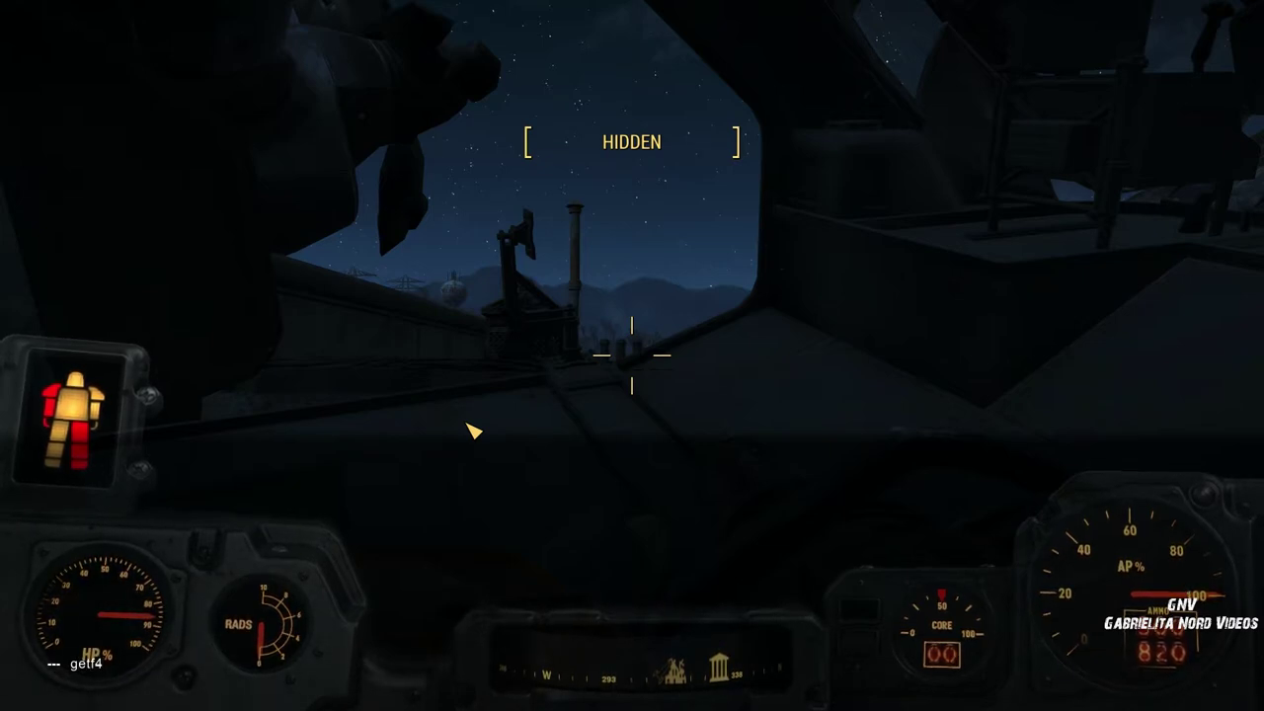
- Query the installed script extender version in the Fallout 4 in-game console with the command getf4seversion
text(ver)
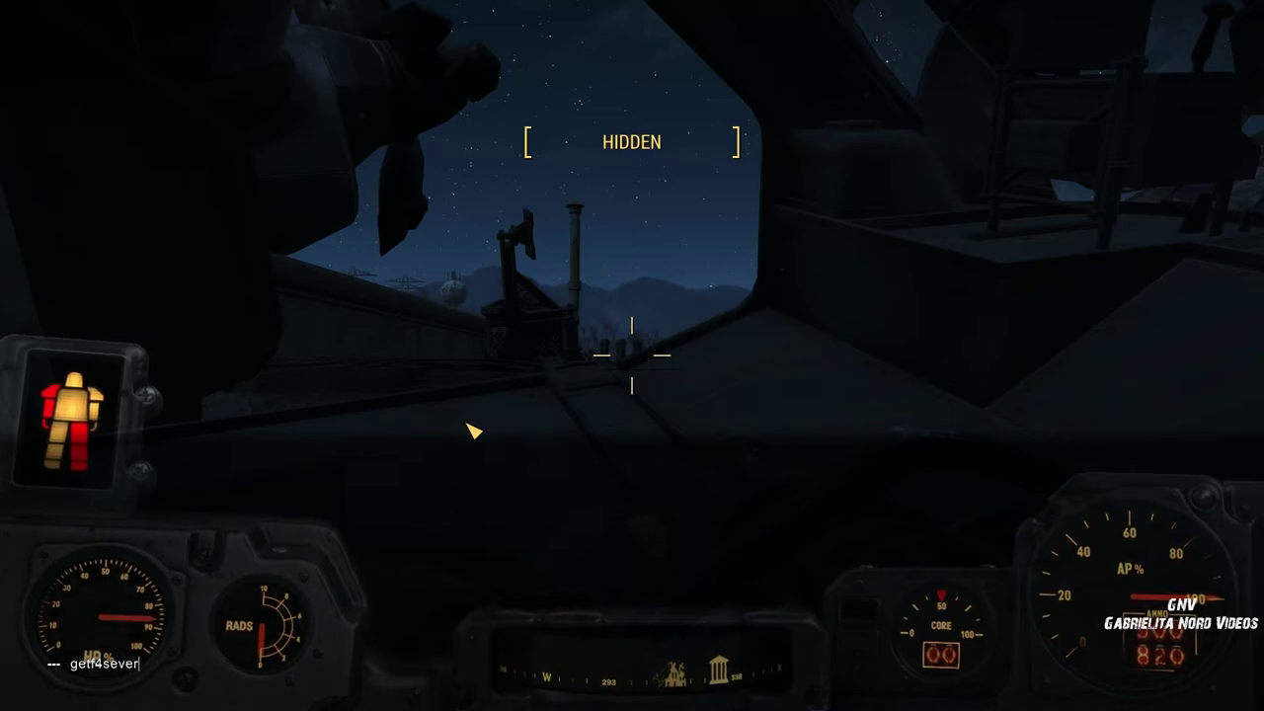
text(sion)
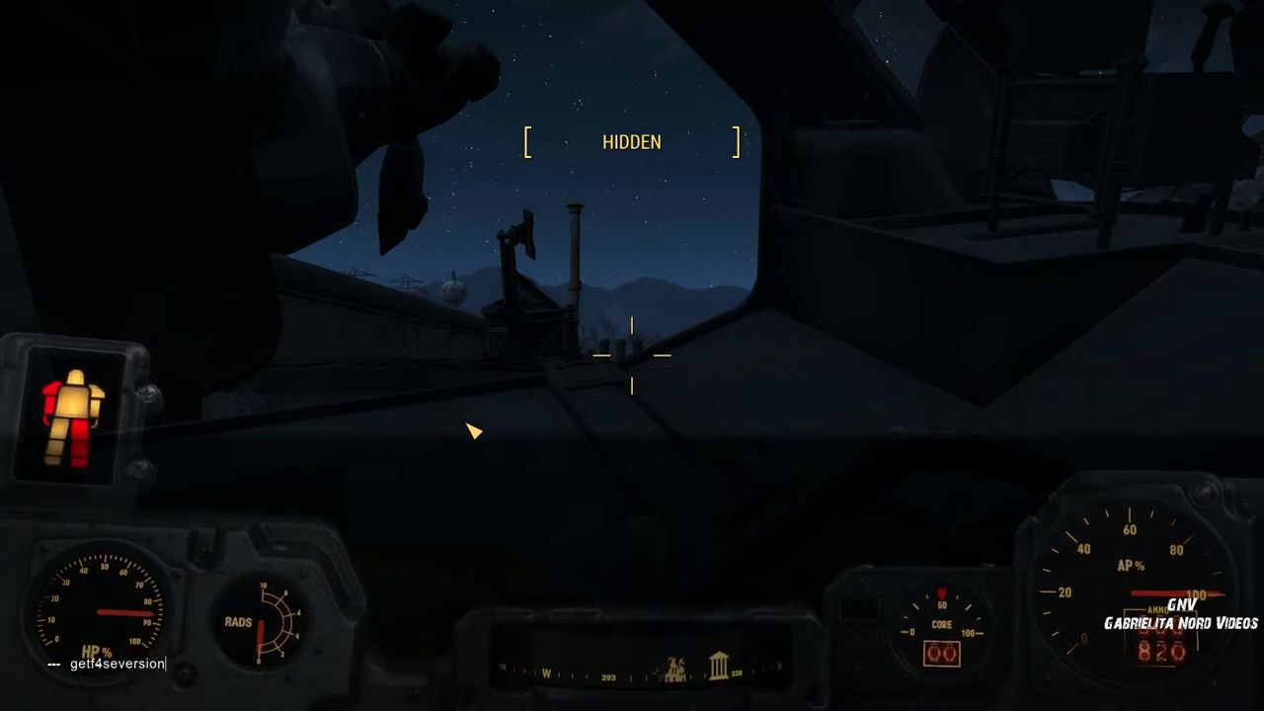
key(Return)
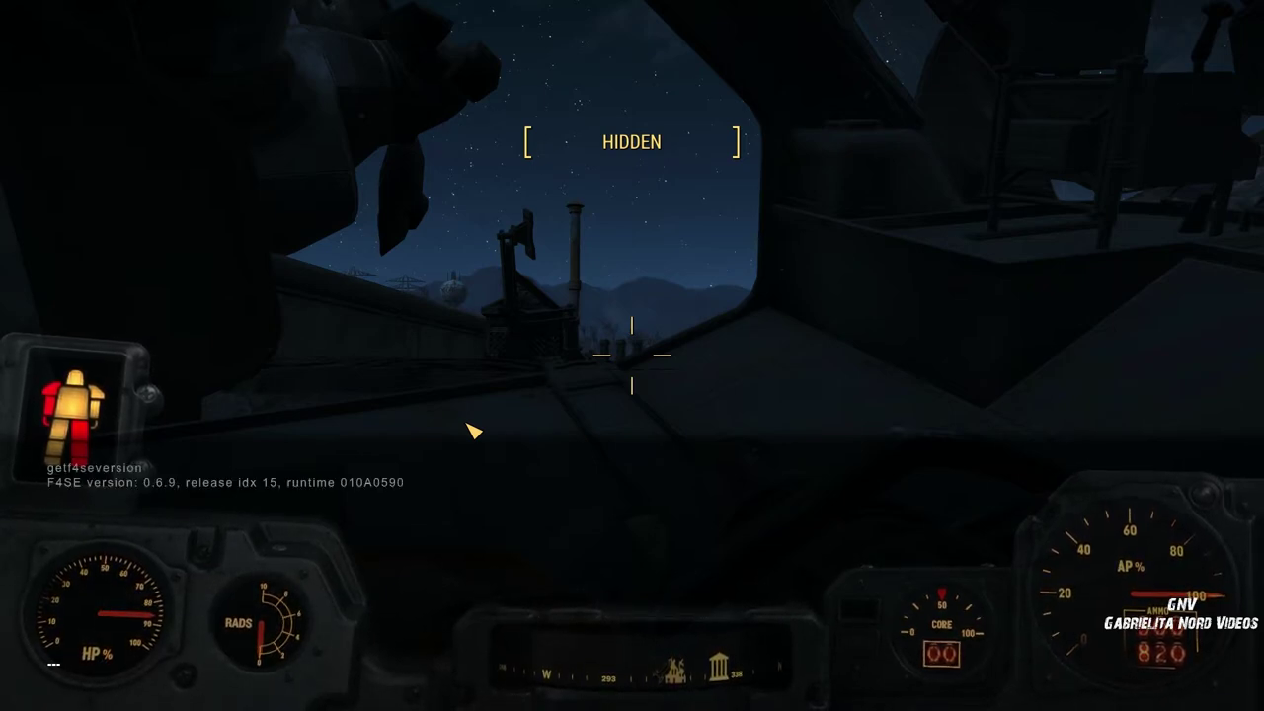